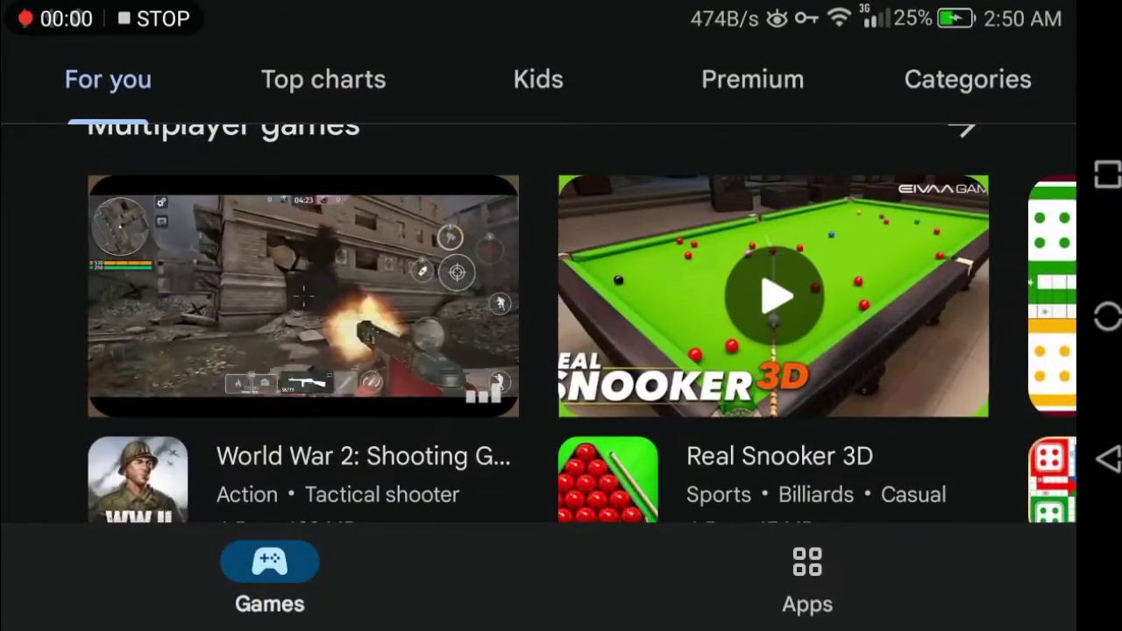
Swipe the Multiplayer games row left three times to reach 3D Pool Ball and Bloons TD Battles 2.
drag(789, 298, 315, 298)
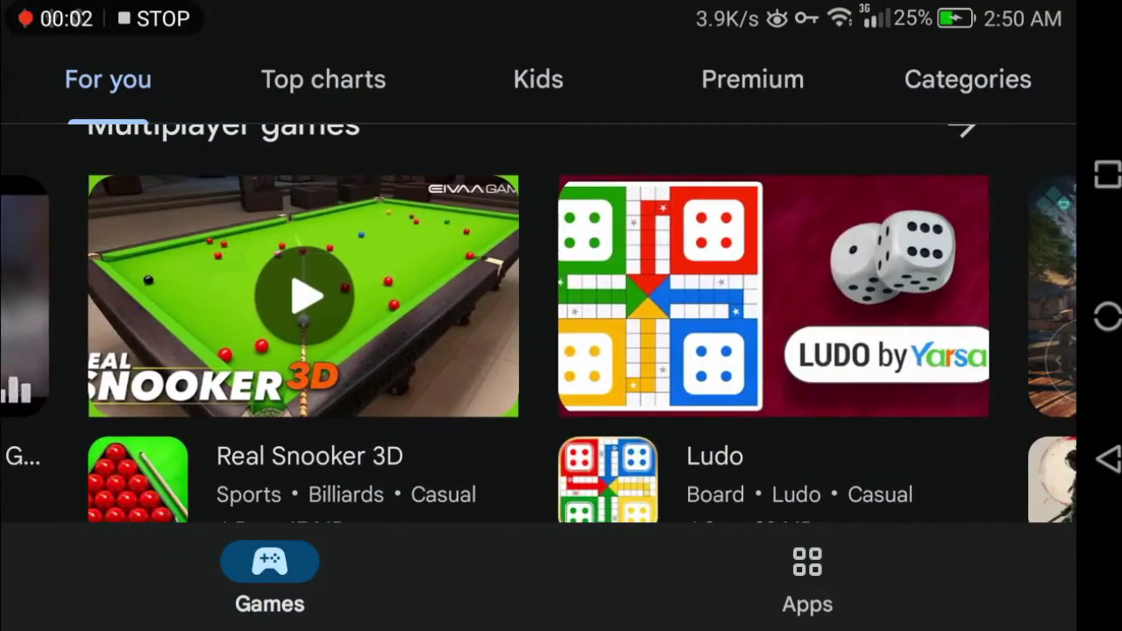
drag(789, 298, 333, 298)
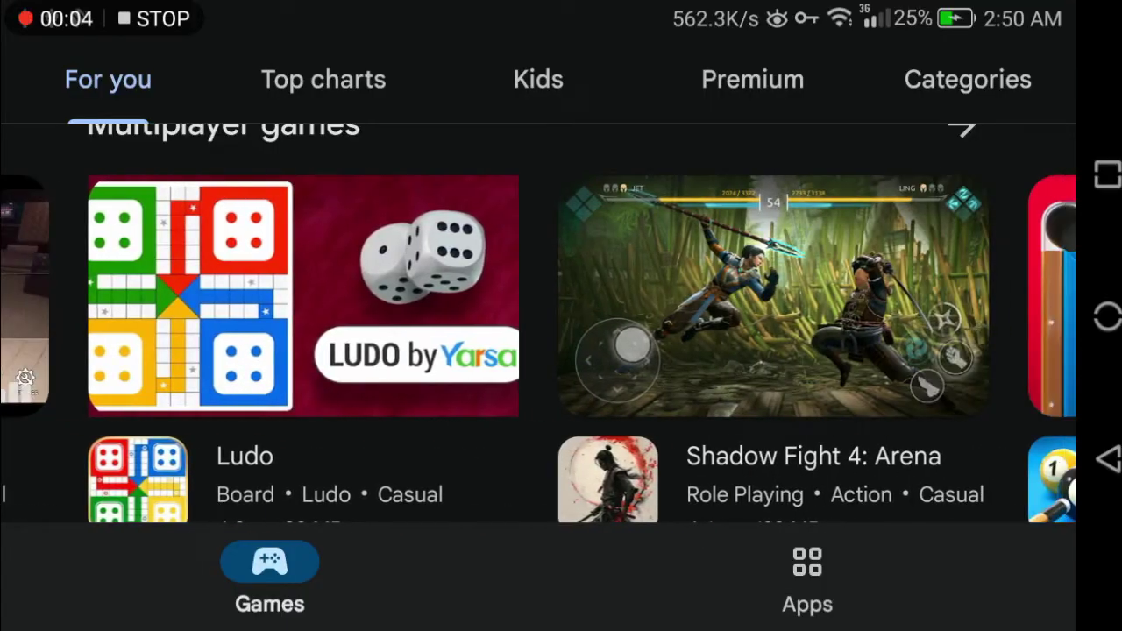
drag(789, 298, 333, 298)
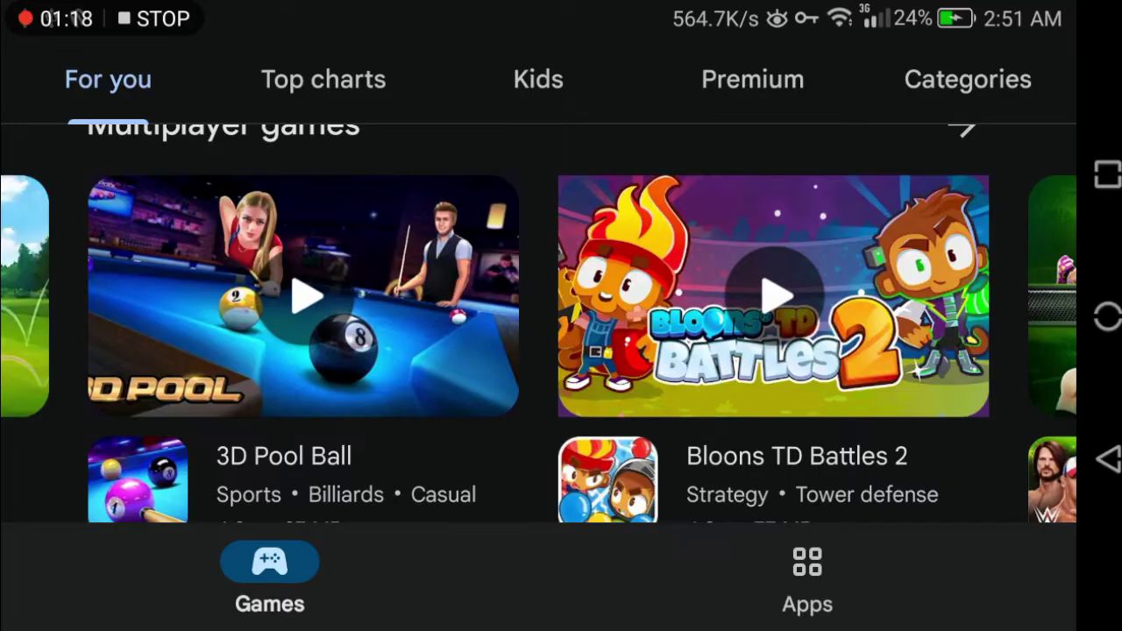
Keep swiping the Multiplayer games carousel card by card past Fun Run 3 to Backgammon Champs.
drag(789, 298, 316, 298)
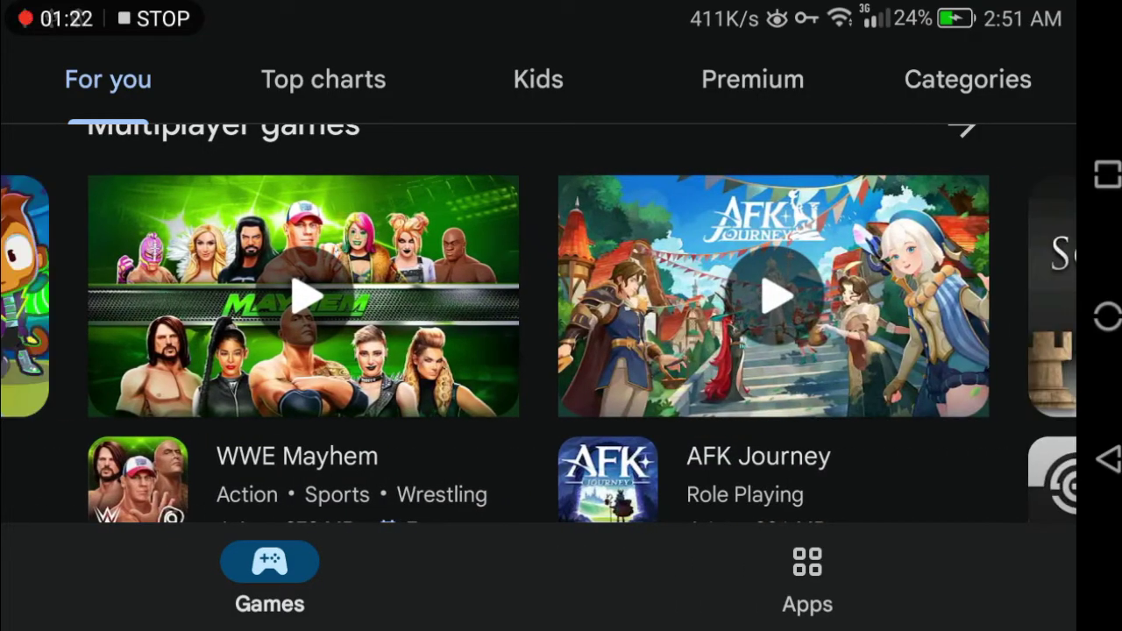
drag(789, 298, 316, 298)
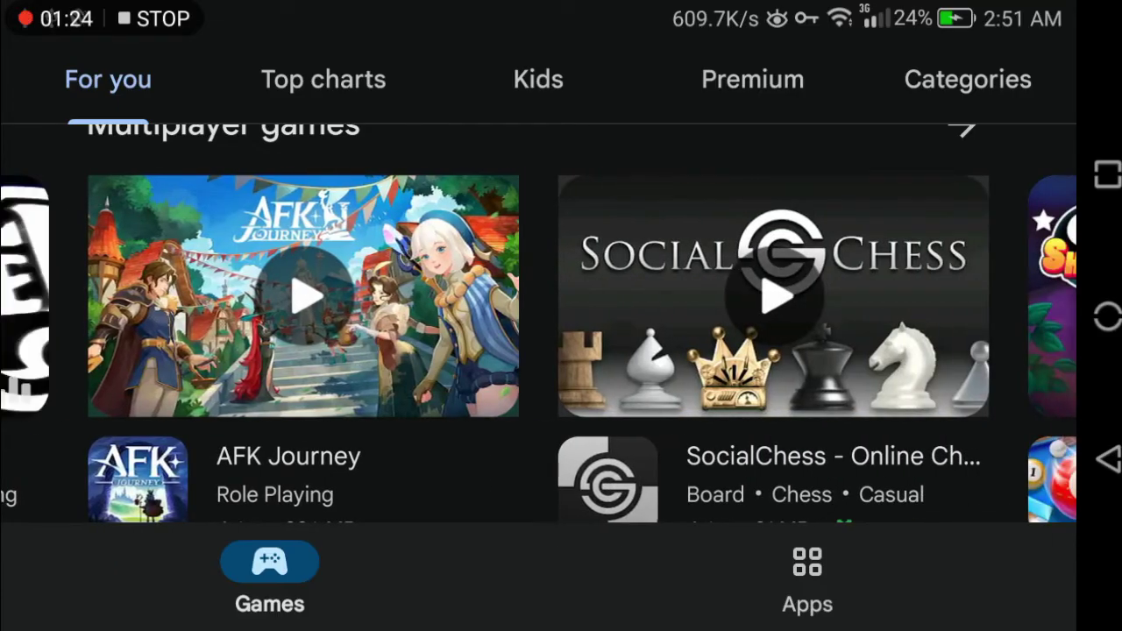
drag(789, 298, 315, 298)
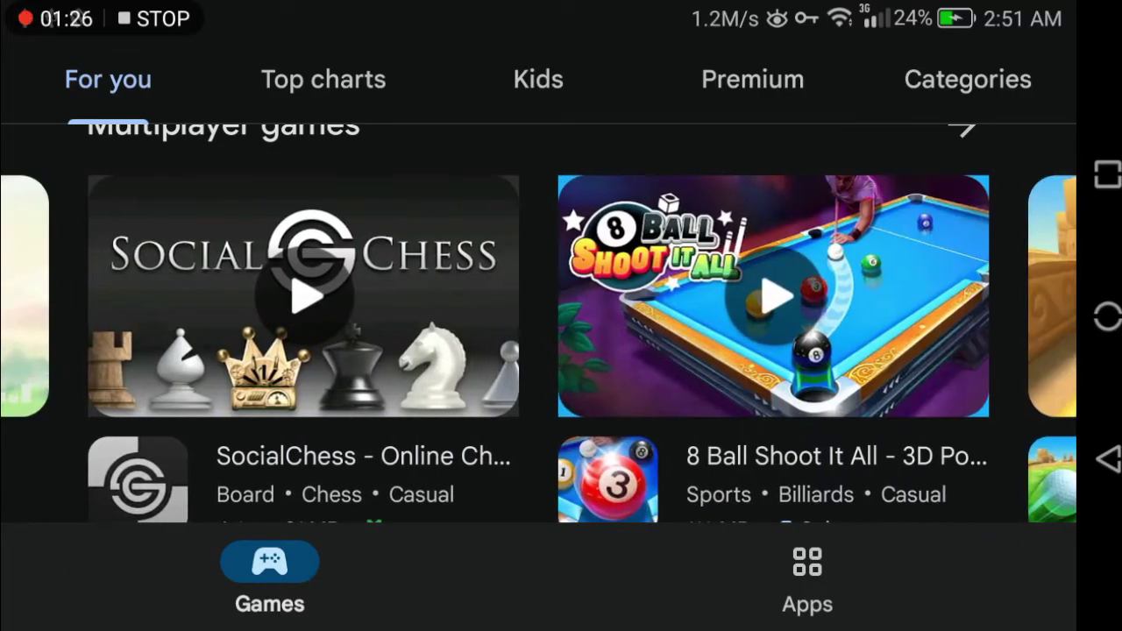
drag(789, 298, 316, 298)
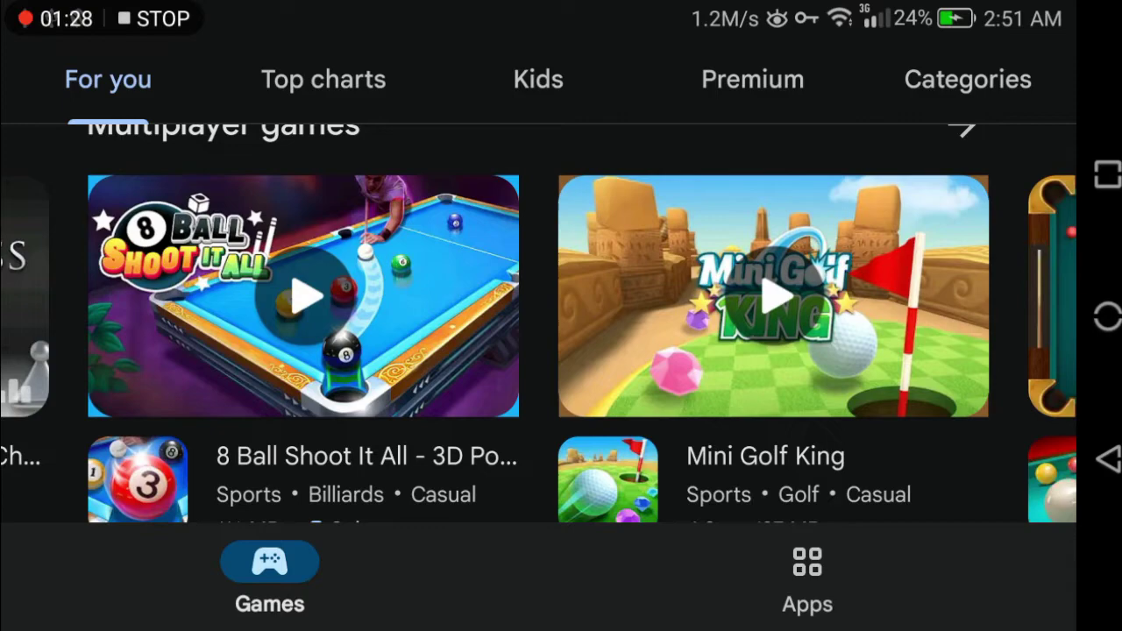
drag(789, 298, 316, 298)
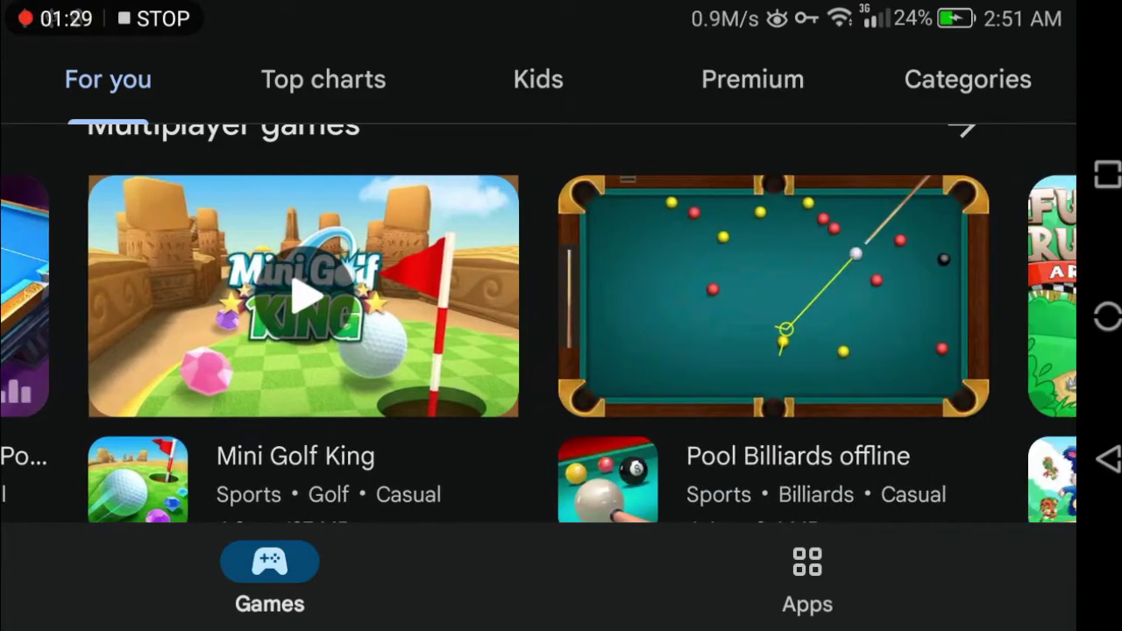
drag(880, 328, 403, 328)
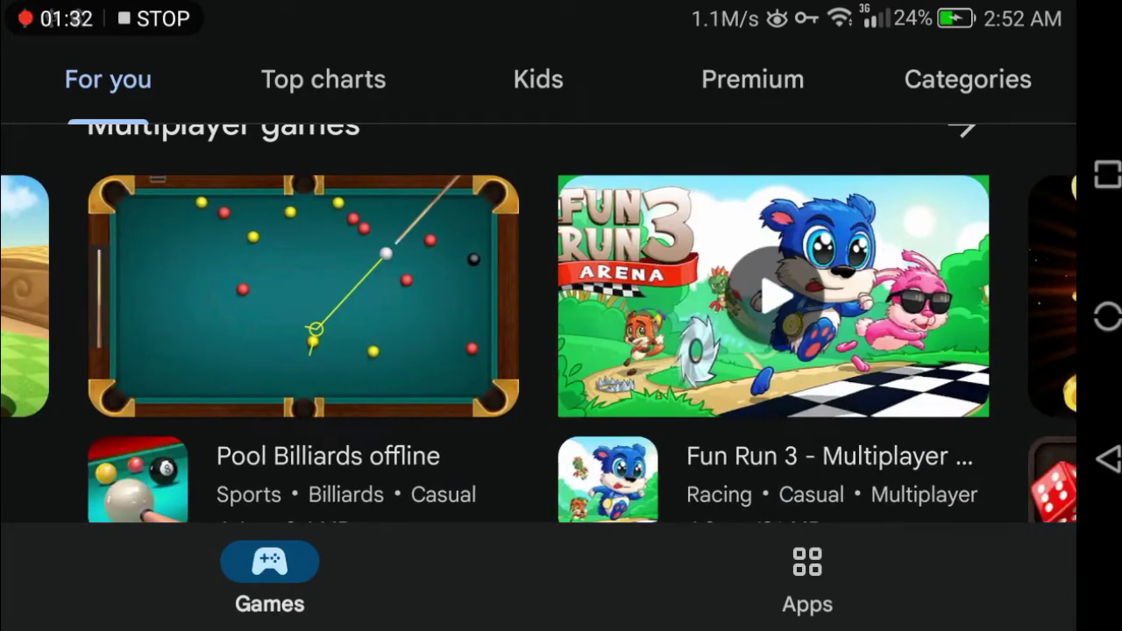
drag(789, 298, 315, 298)
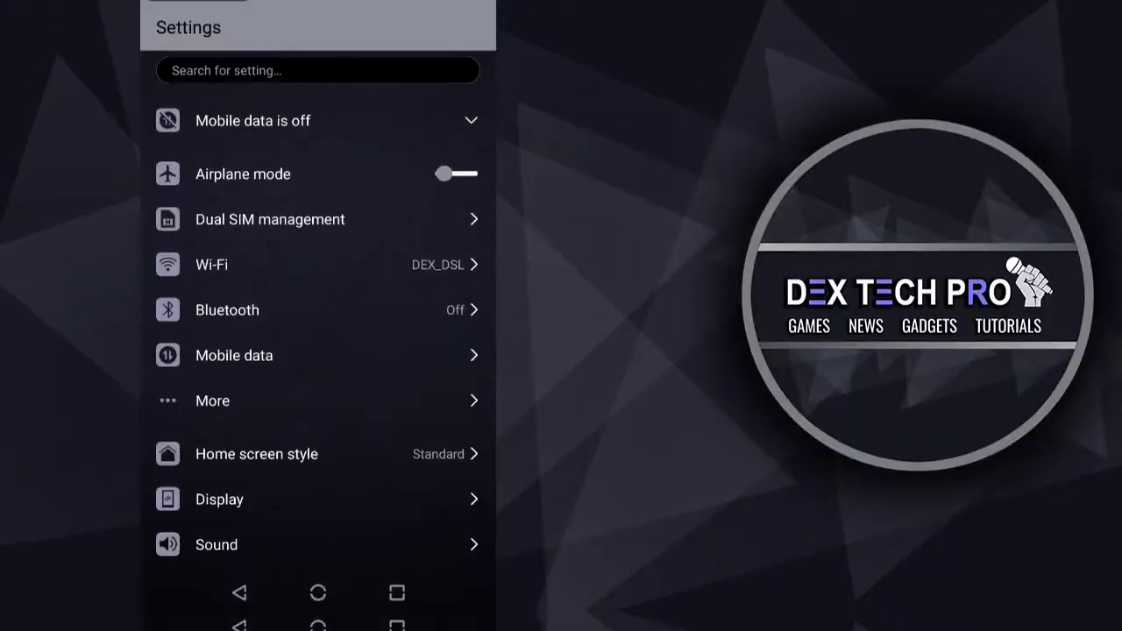
Open Apps in Settings and scroll the All apps list down to Chrome.
scroll(351, 331, down, 10)
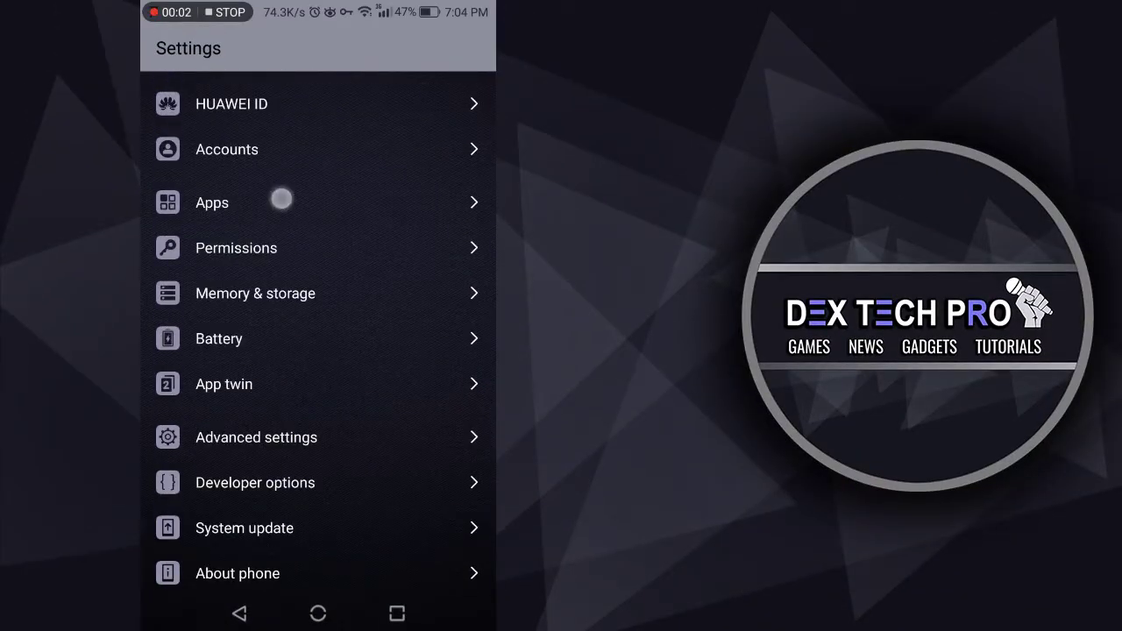
click(212, 203)
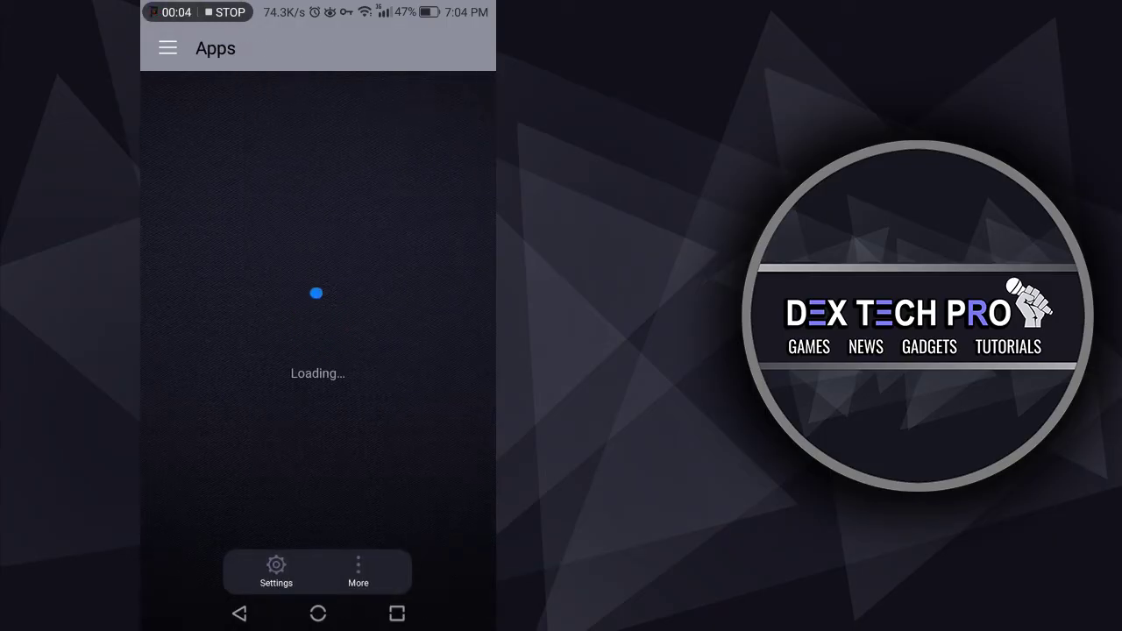
scroll(364, 474, down, 2)
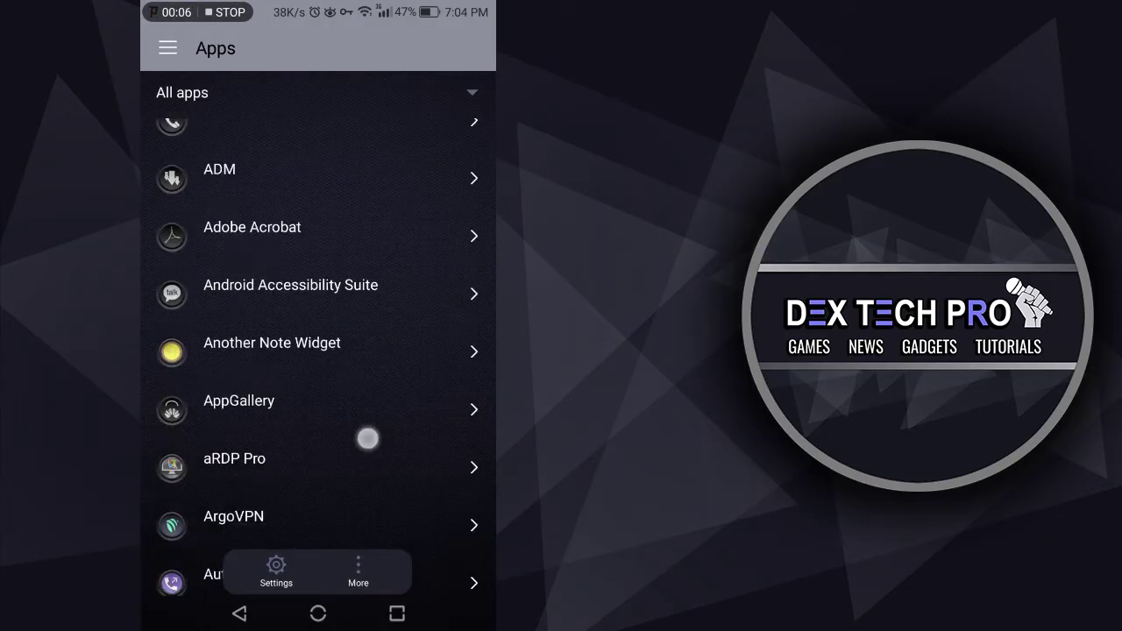
scroll(380, 429, down, 3)
scroll(395, 356, down, 2)
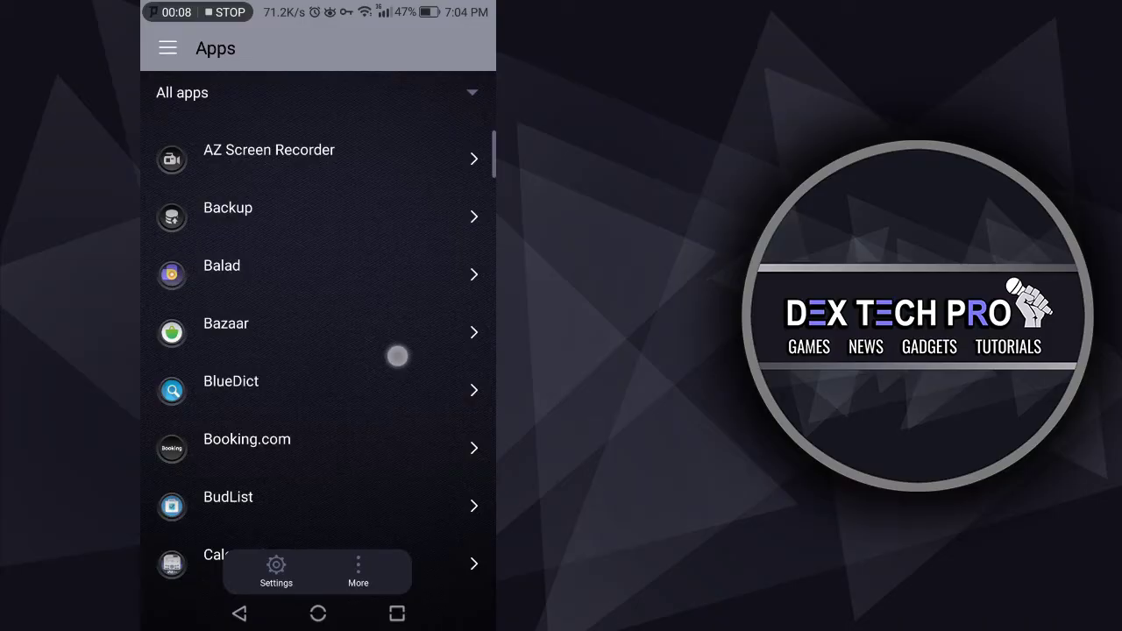
scroll(386, 441, down, 2)
scroll(391, 377, down, 2)
scroll(381, 471, down, 2)
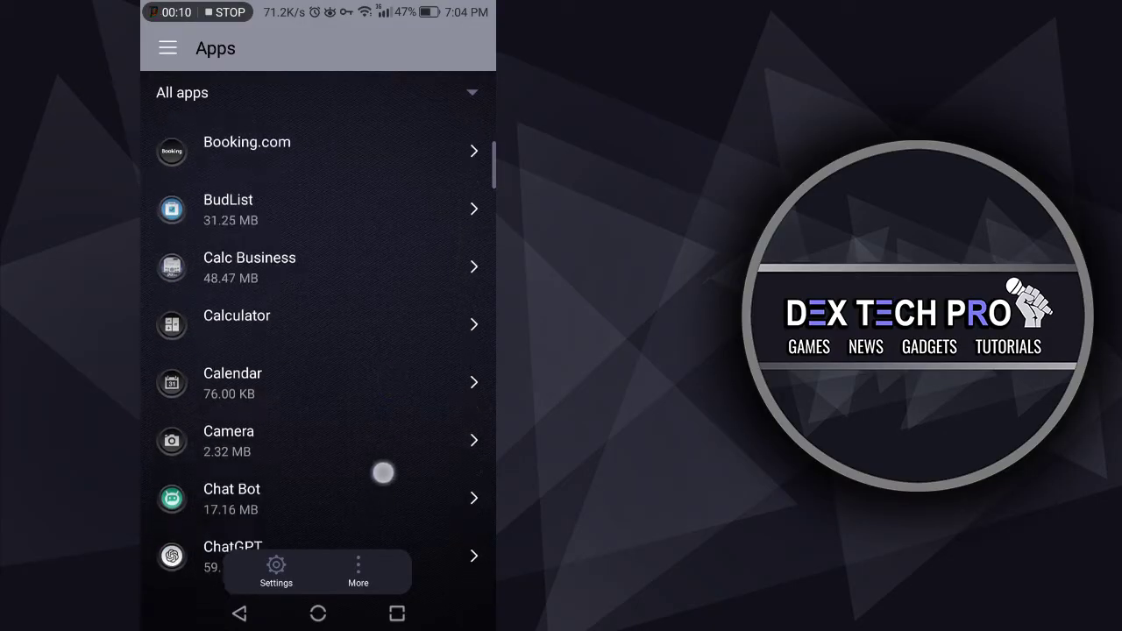
scroll(380, 438, down, 1)
scroll(367, 474, down, 1)
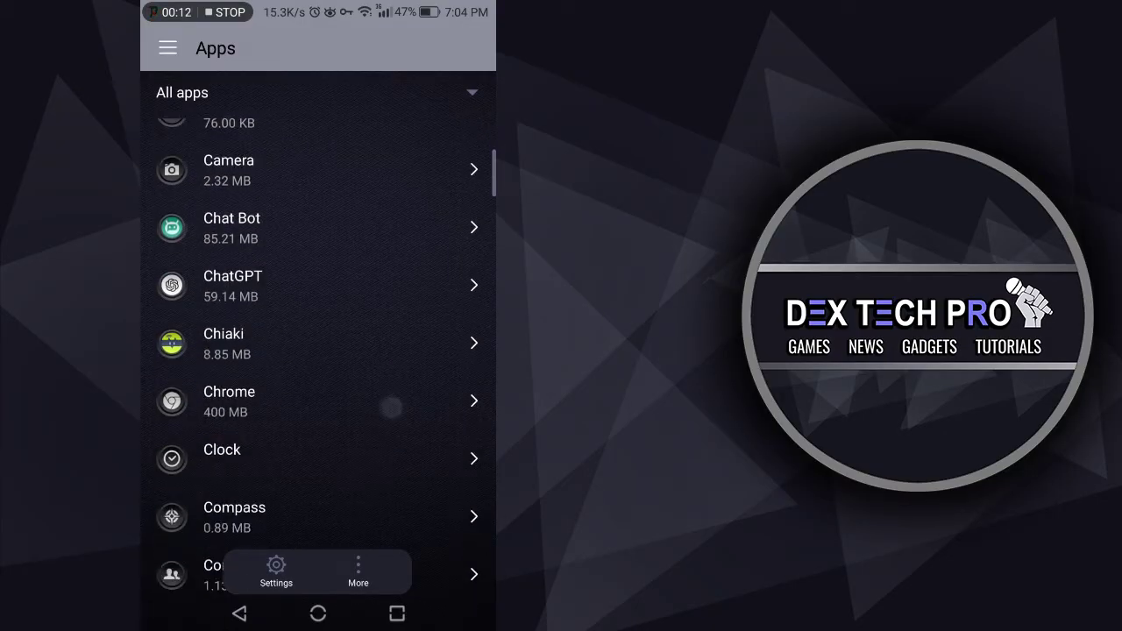
Force-stop Chrome from its app info page.
click(319, 416)
click(421, 164)
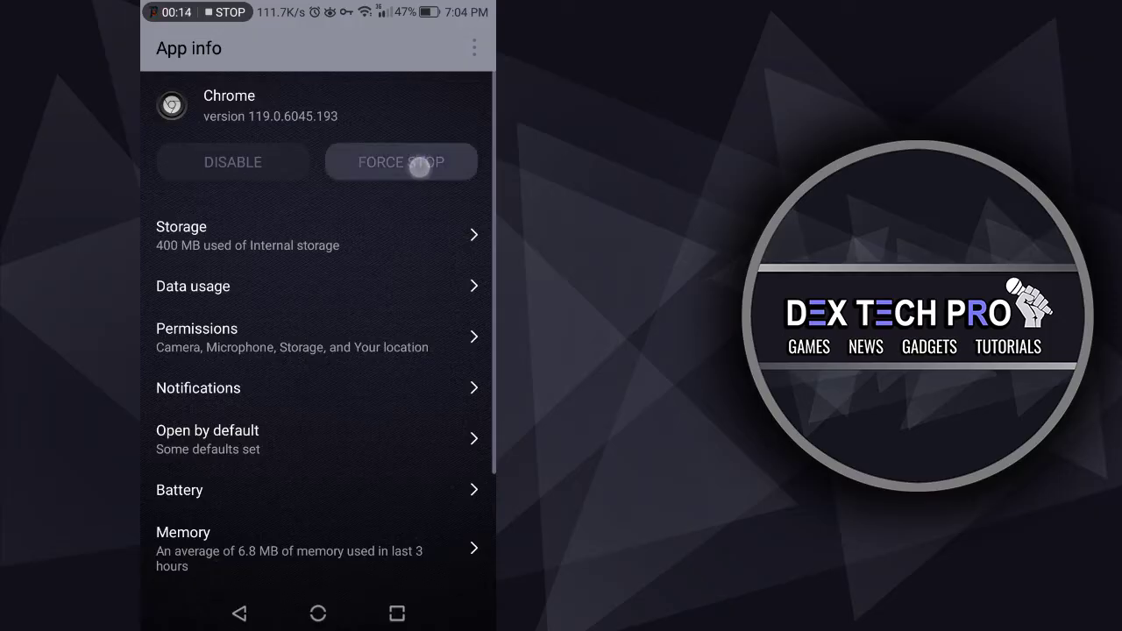
click(426, 556)
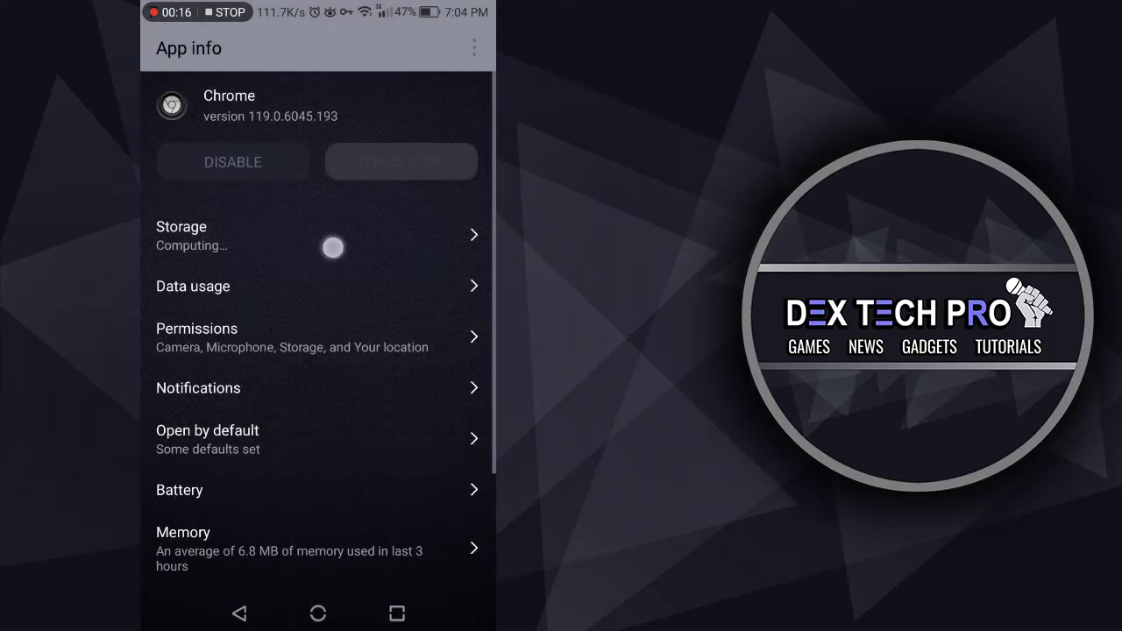
Clear Chrome's cache and all its app data, then return to its app info.
click(334, 249)
click(398, 429)
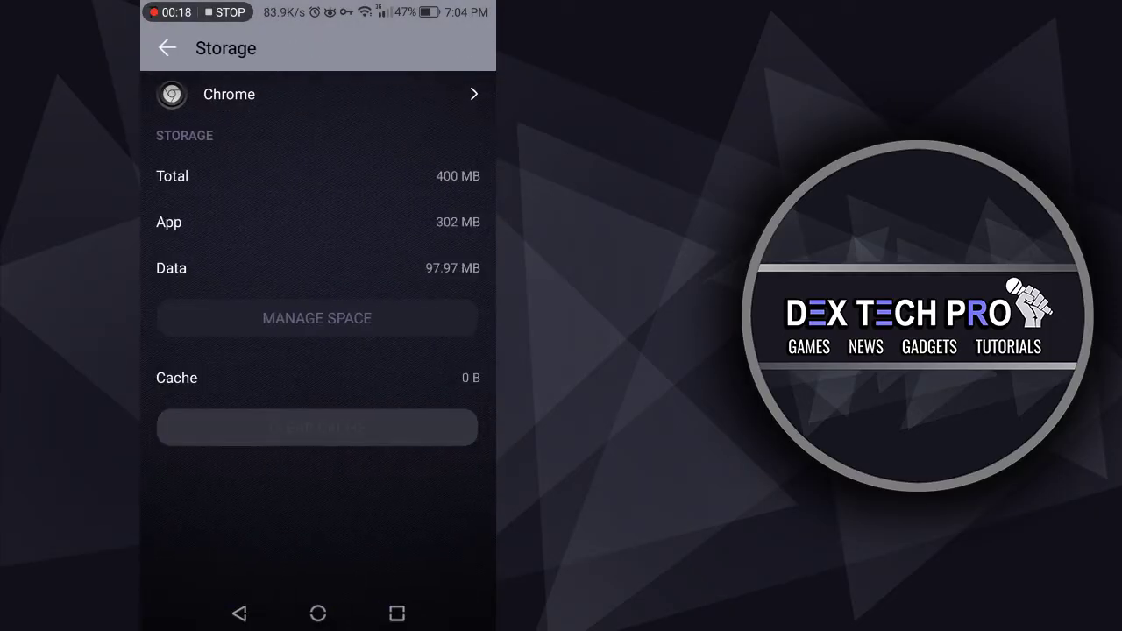
click(408, 328)
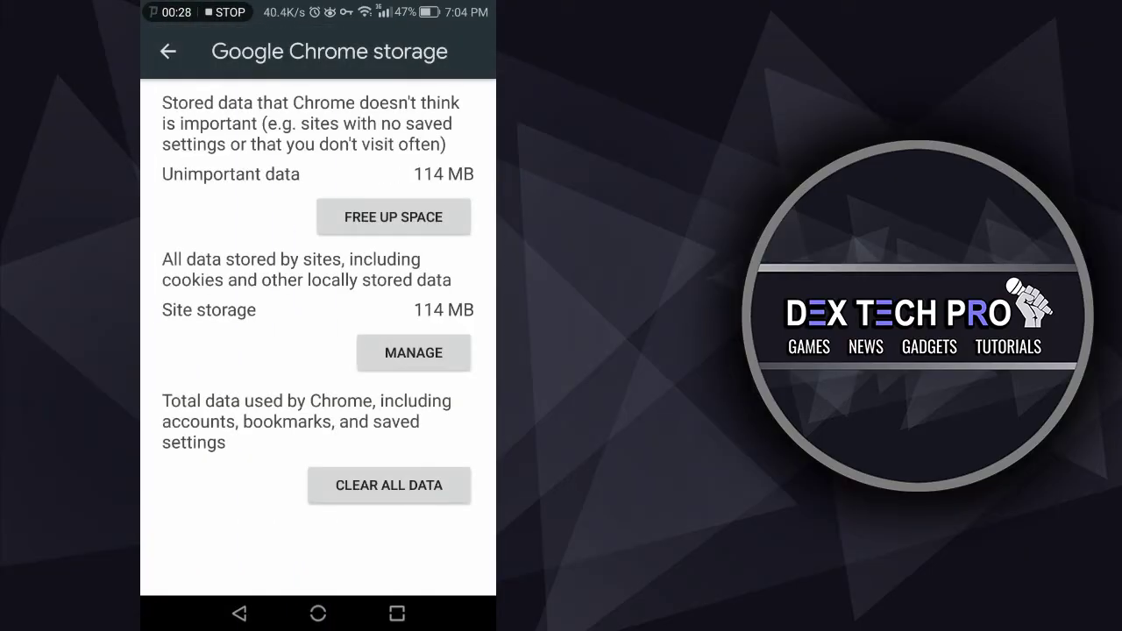
click(423, 496)
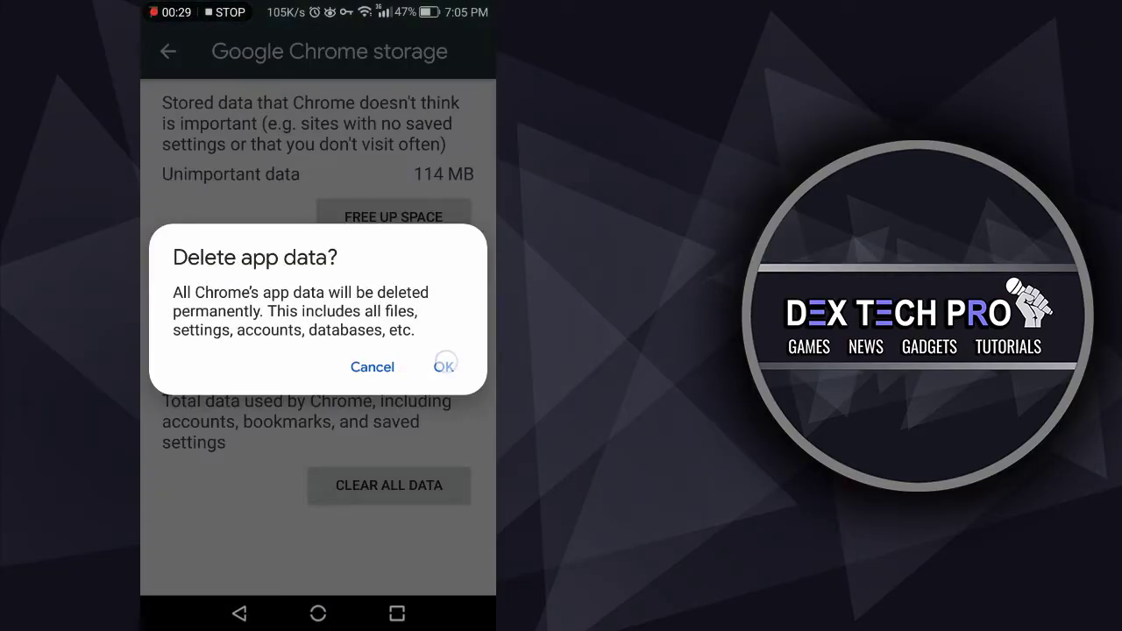
click(444, 367)
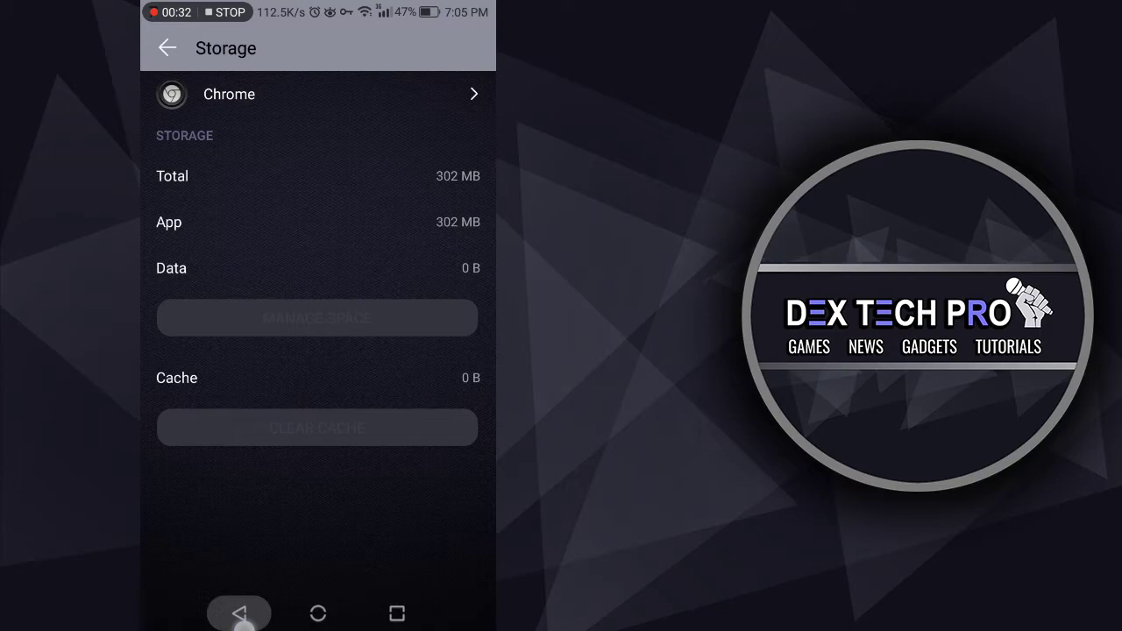
click(239, 614)
Go back to the apps list, scroll to the Google app and force-stop it.
click(239, 614)
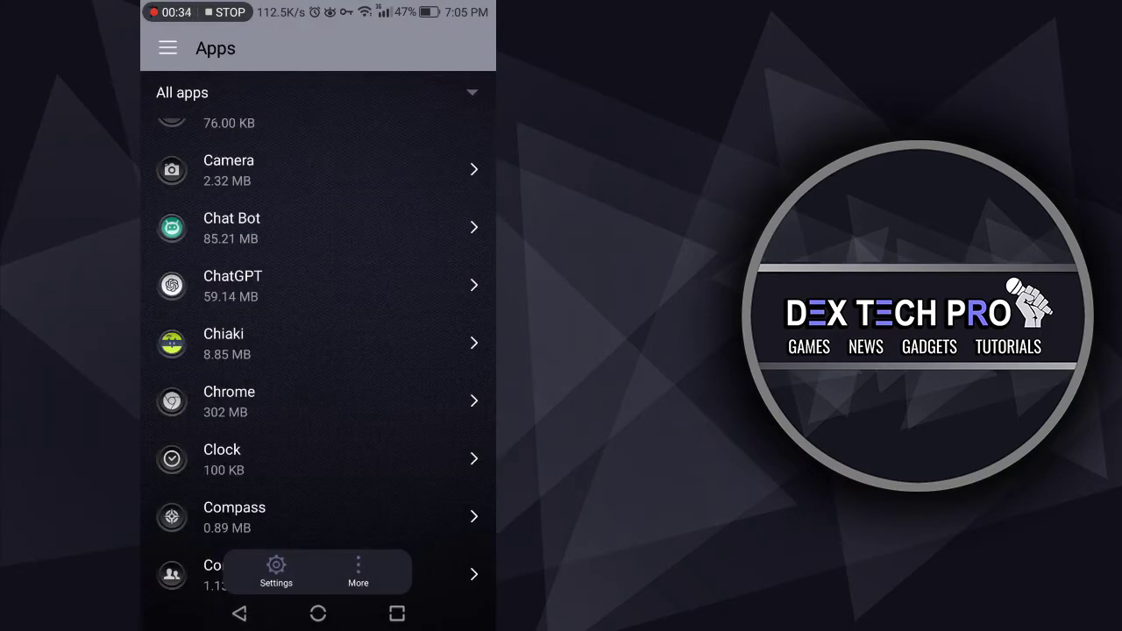
scroll(411, 409, down, 3)
scroll(402, 454, down, 3)
scroll(402, 453, down, 2)
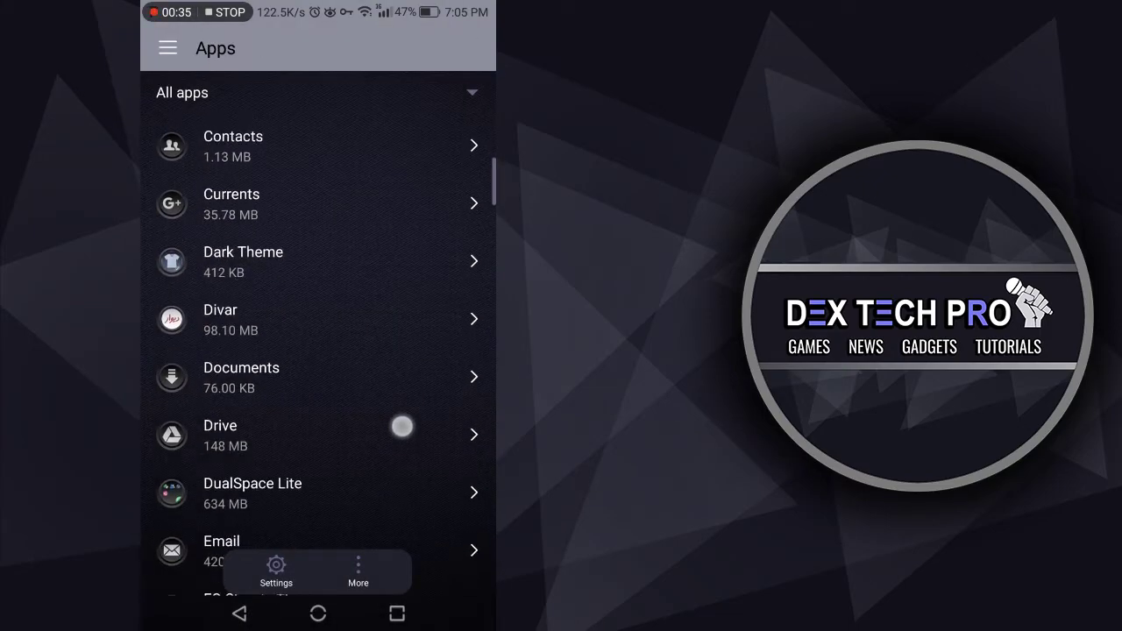
scroll(406, 408, down, 1)
scroll(396, 429, down, 3)
scroll(395, 430, down, 2)
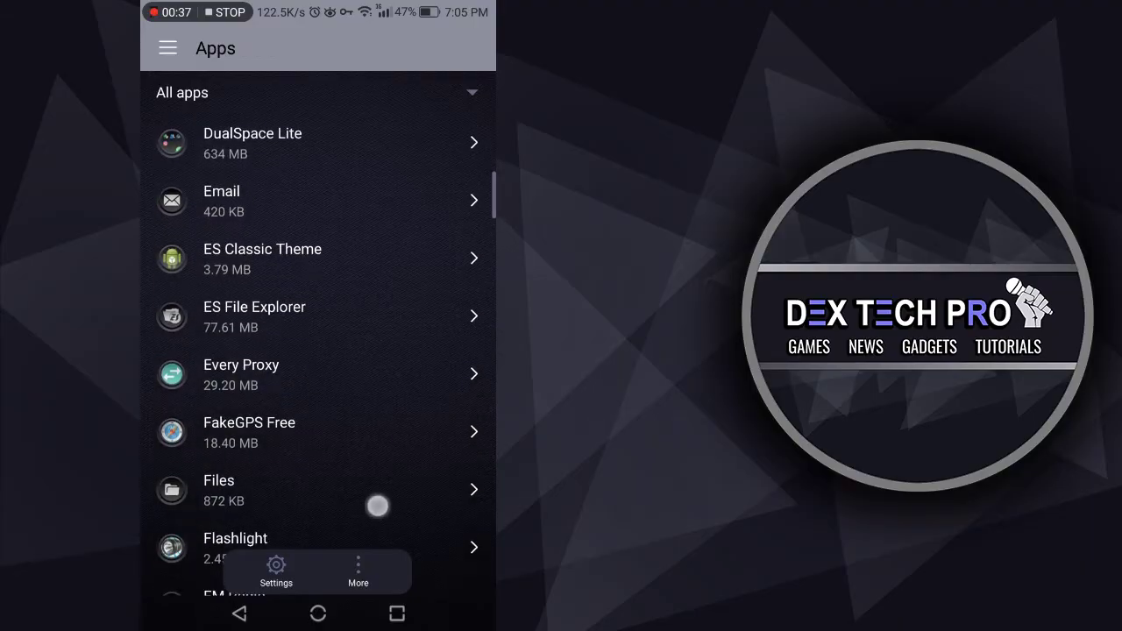
scroll(376, 508, down, 3)
scroll(406, 450, down, 2)
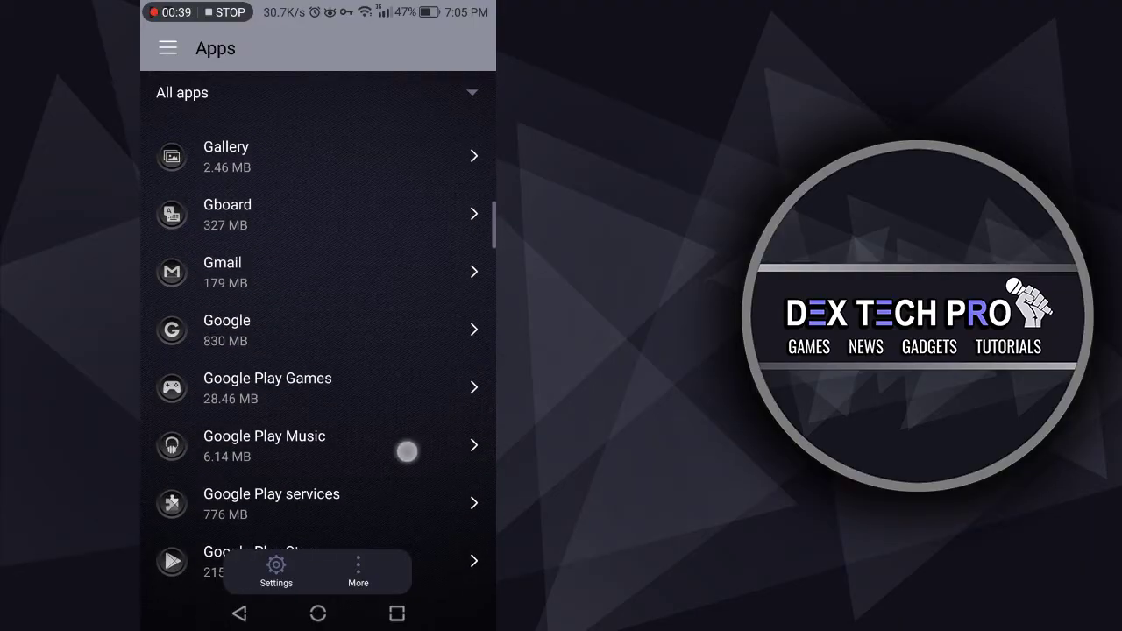
click(331, 313)
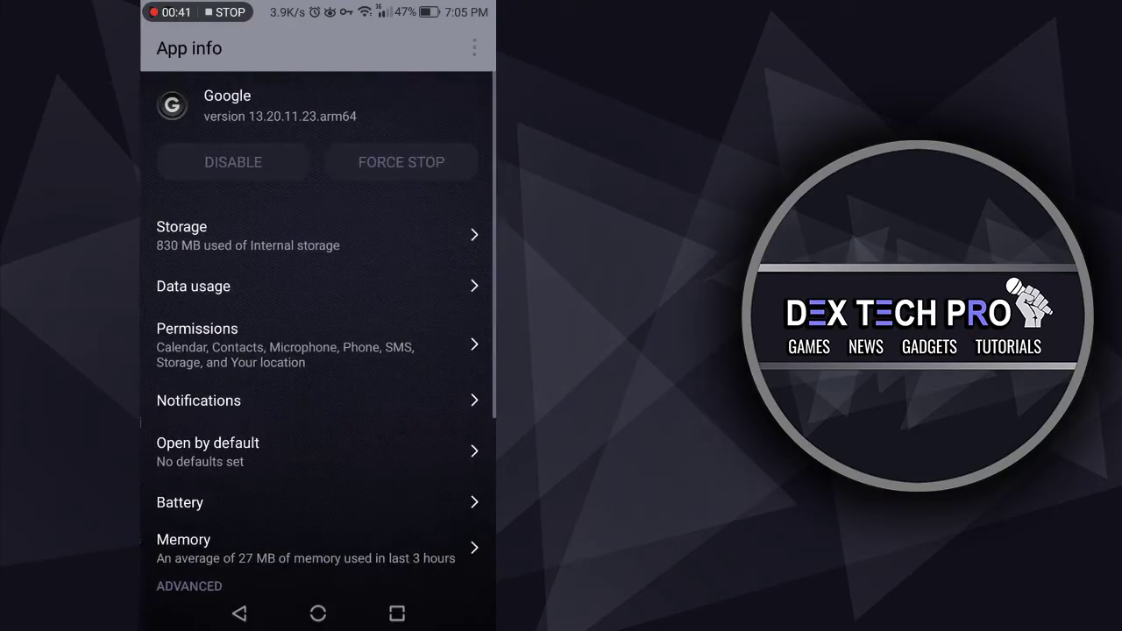
click(423, 168)
click(421, 560)
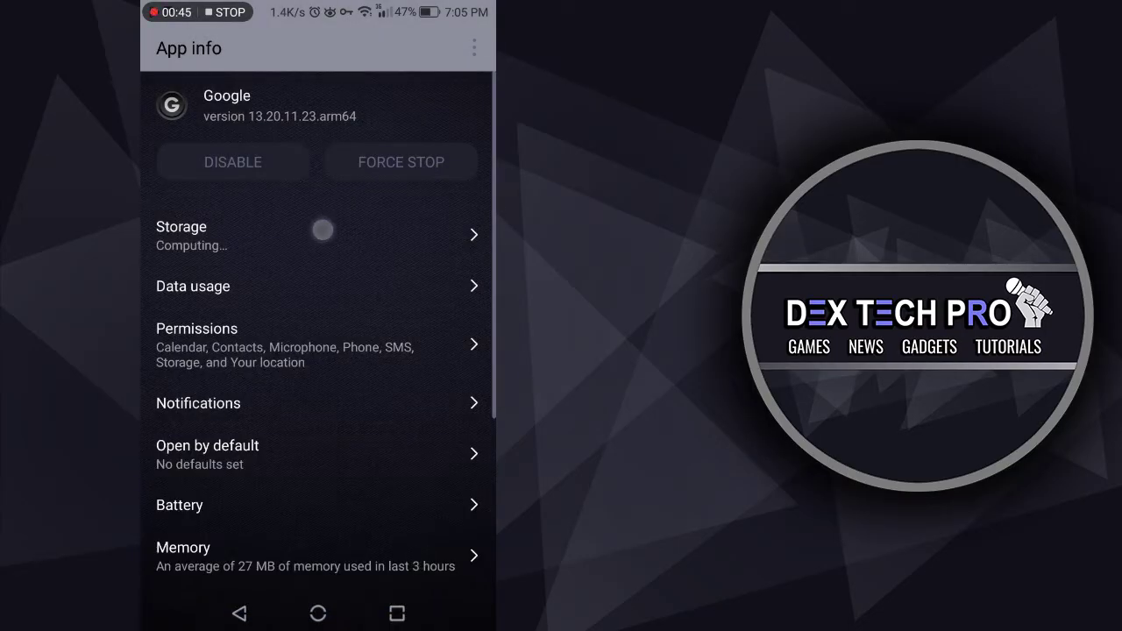
Clear the Google app's cache and all Google Search data, leaving it at 823 MB.
click(323, 230)
click(391, 430)
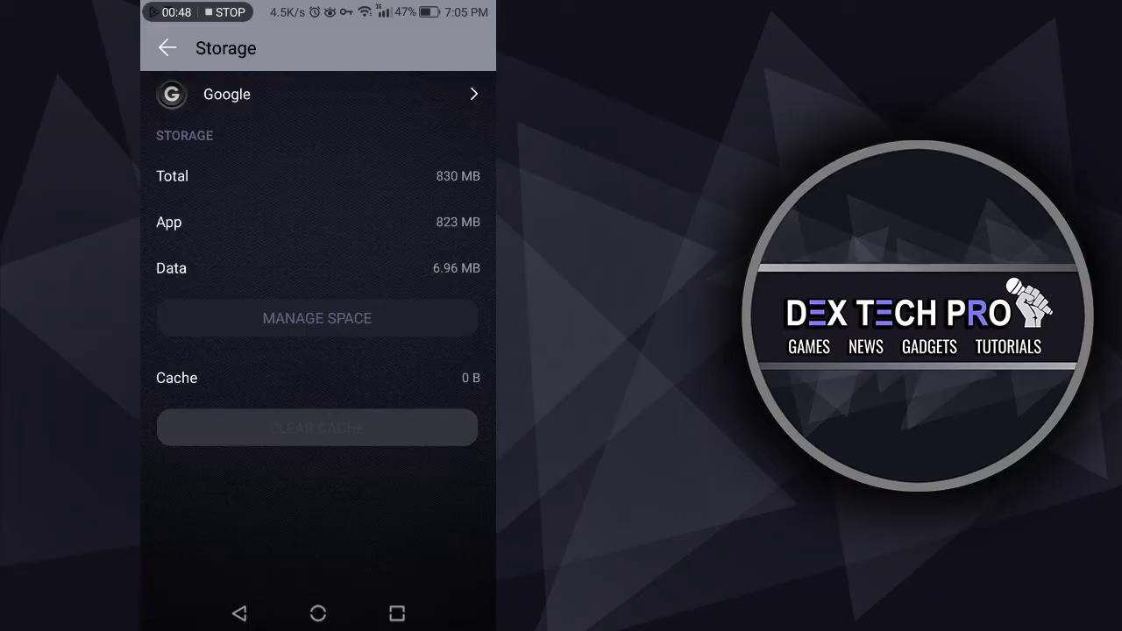
click(404, 321)
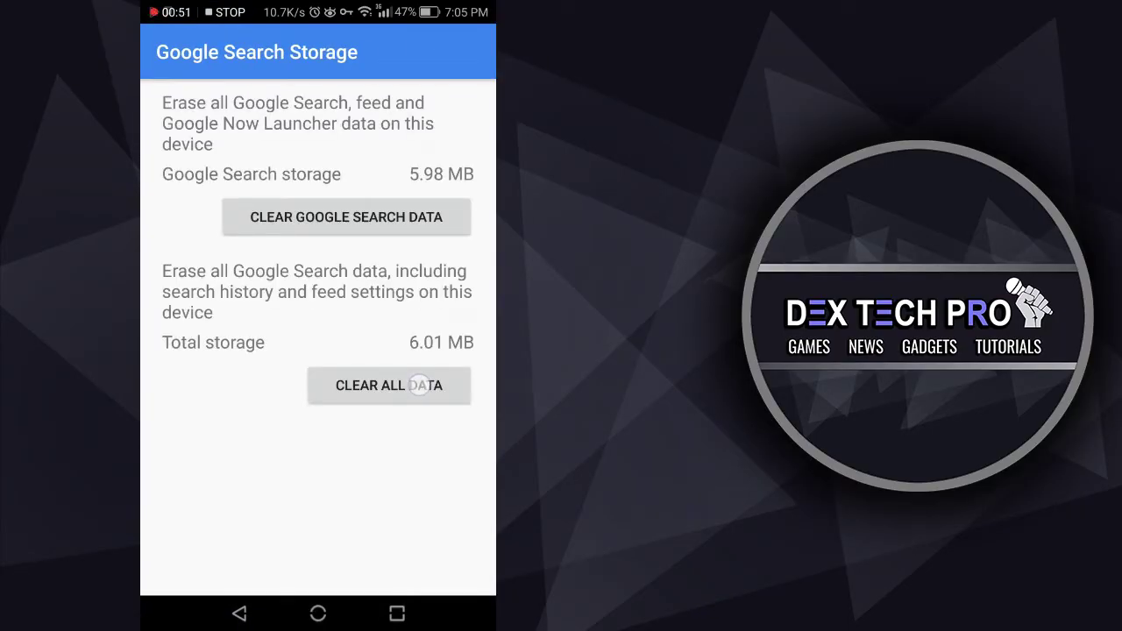
click(420, 385)
click(419, 382)
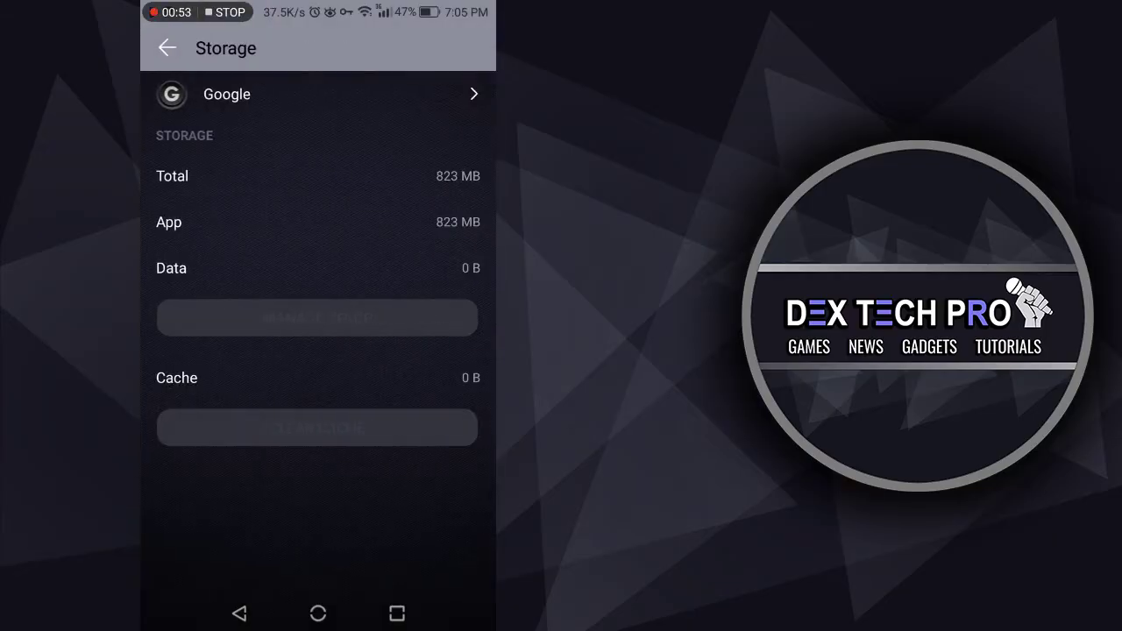
click(240, 613)
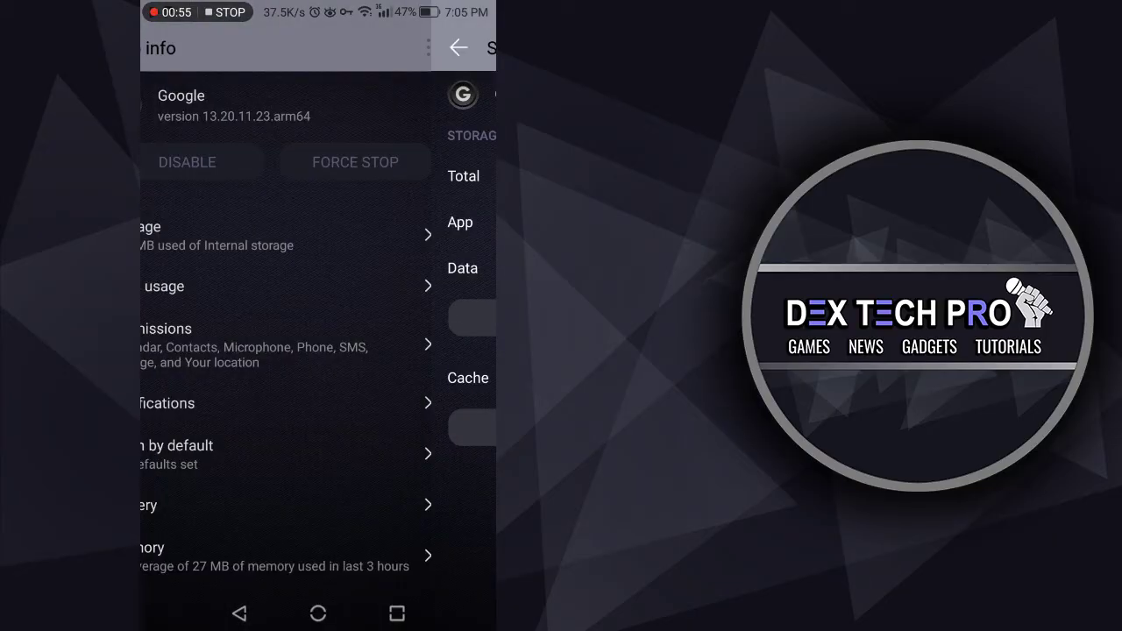
click(240, 614)
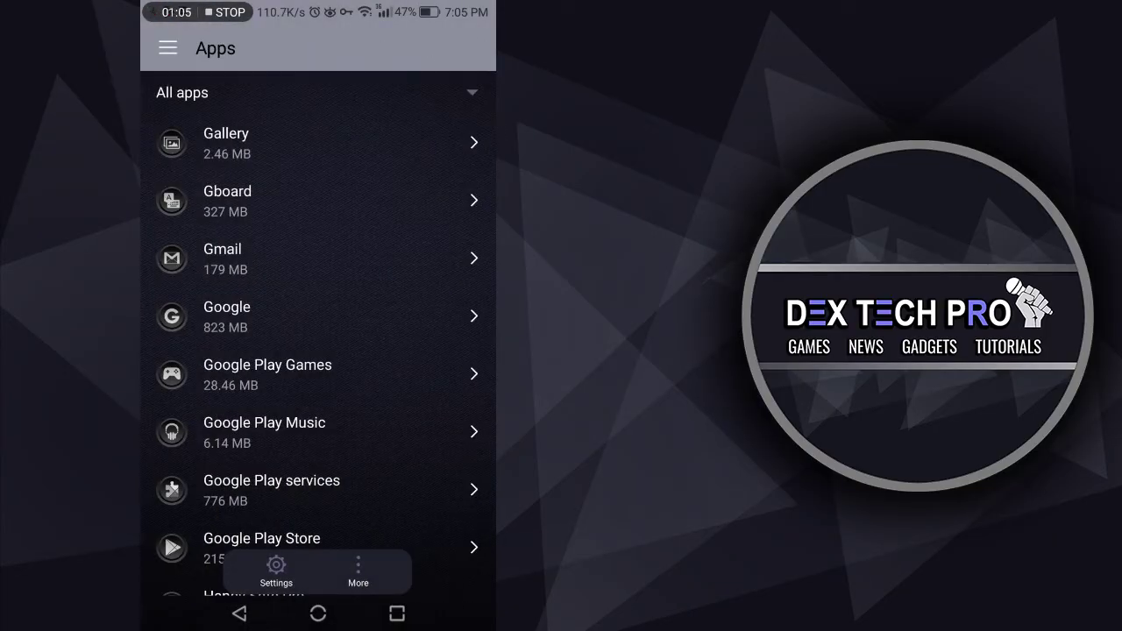
Force-stop Google Play Music and clear its data, bringing it down to 6.11 MB.
click(400, 438)
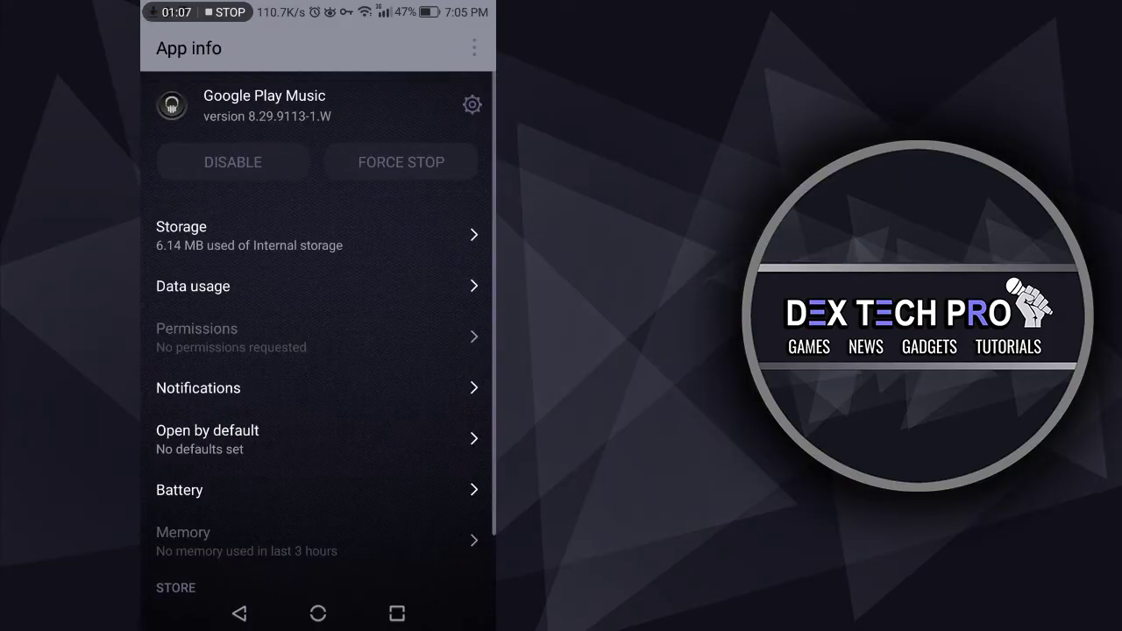
click(431, 153)
click(424, 557)
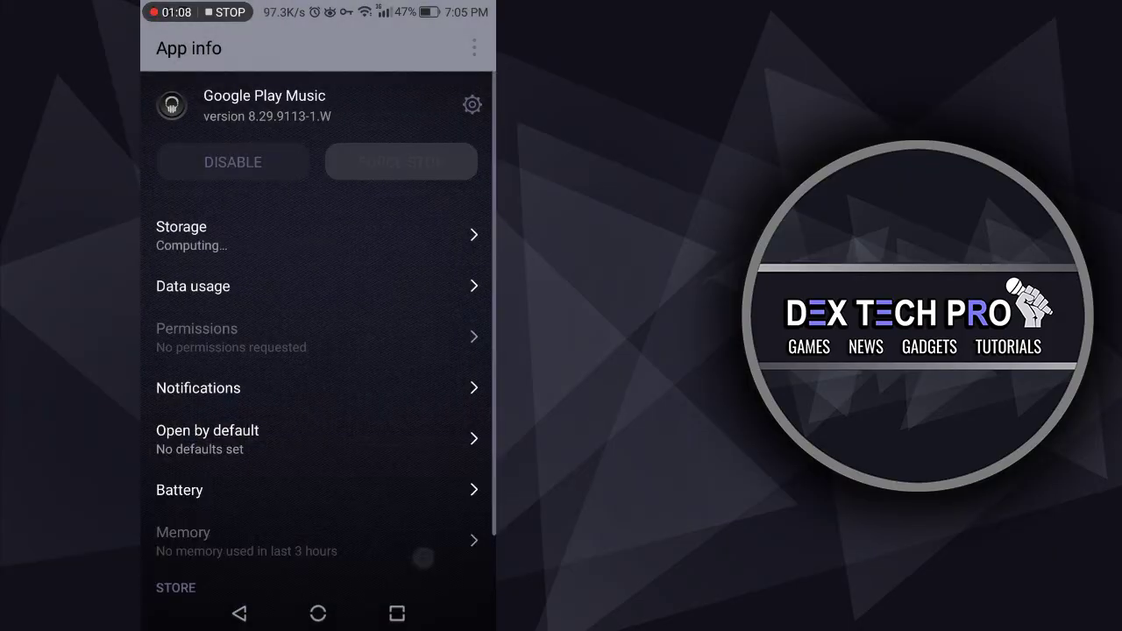
click(259, 235)
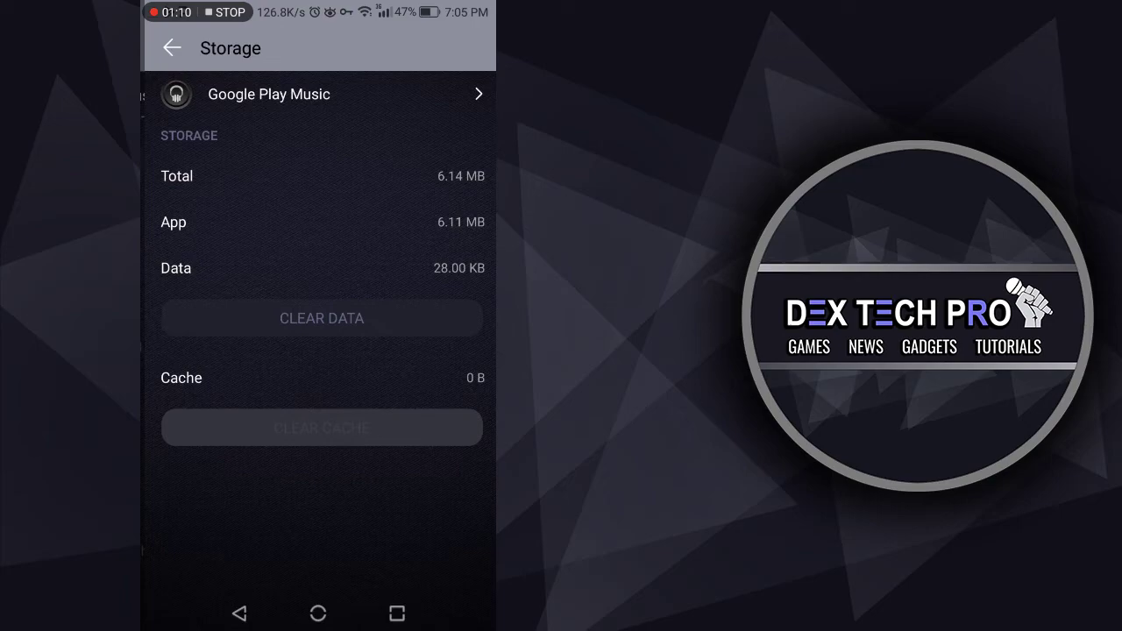
click(413, 318)
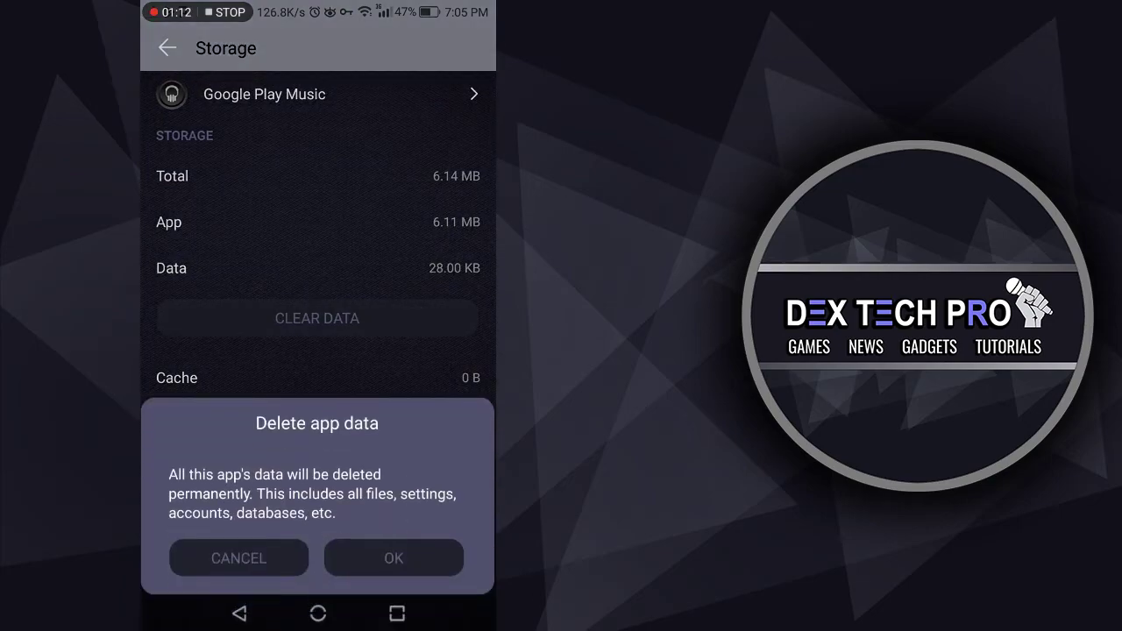
click(429, 552)
click(242, 615)
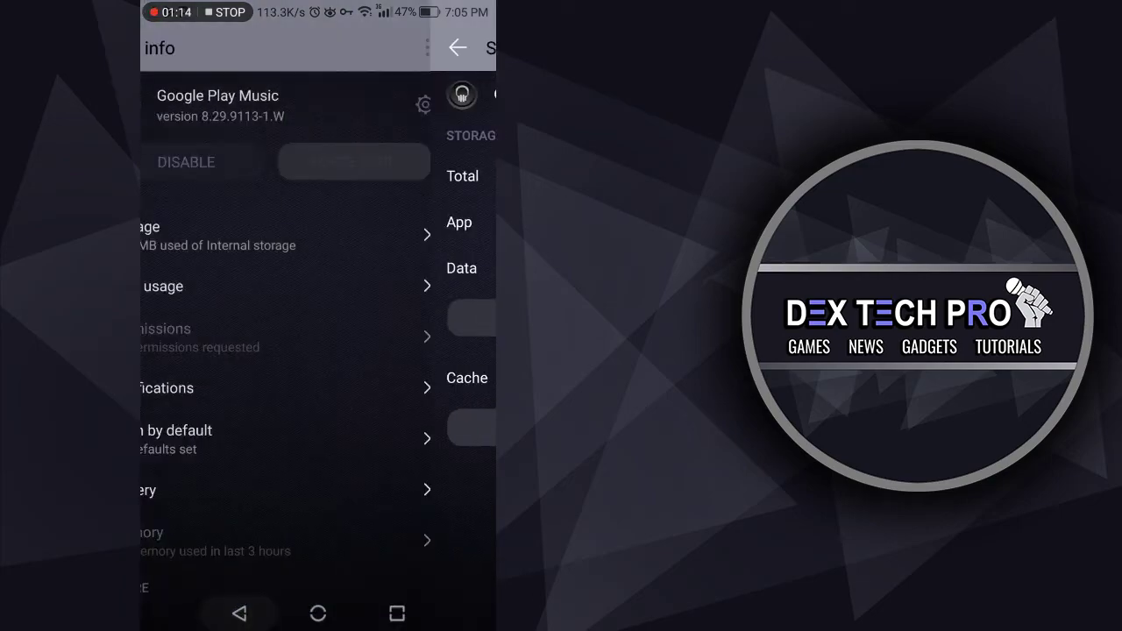
click(242, 615)
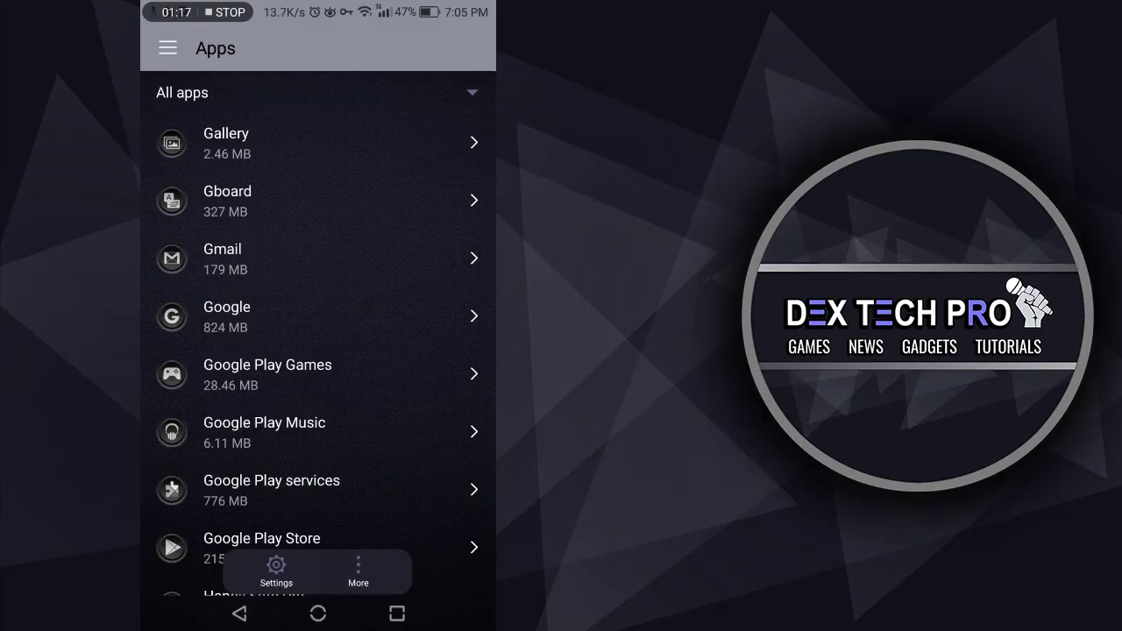
Clear Google Play services' cache and all data, dropping it from 777 MB to 653 MB.
drag(401, 496, 410, 437)
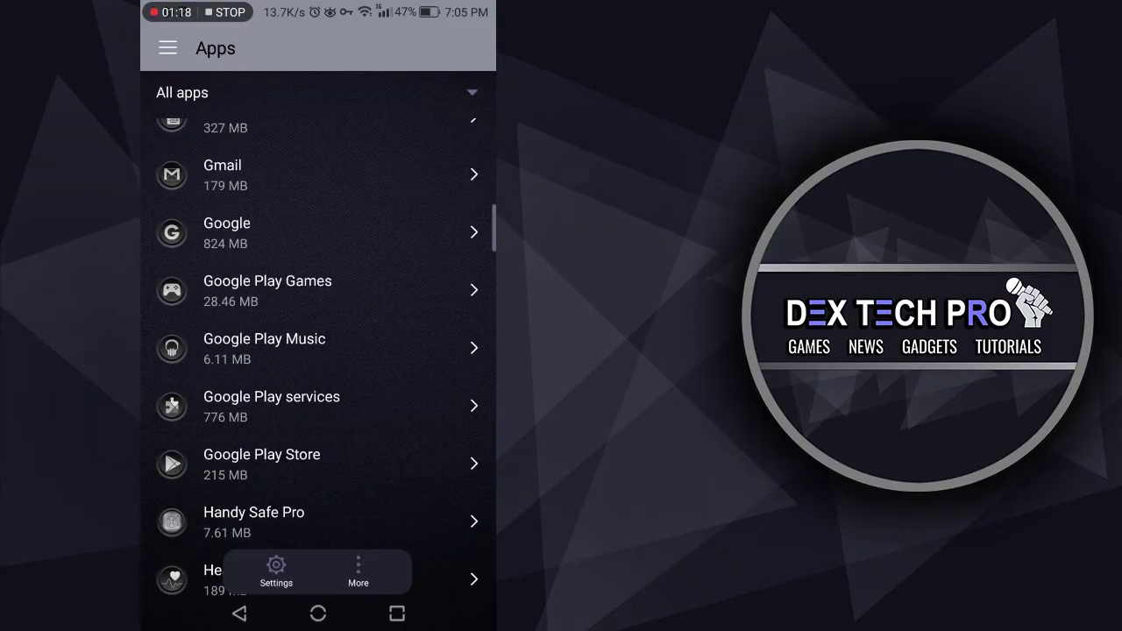
click(271, 406)
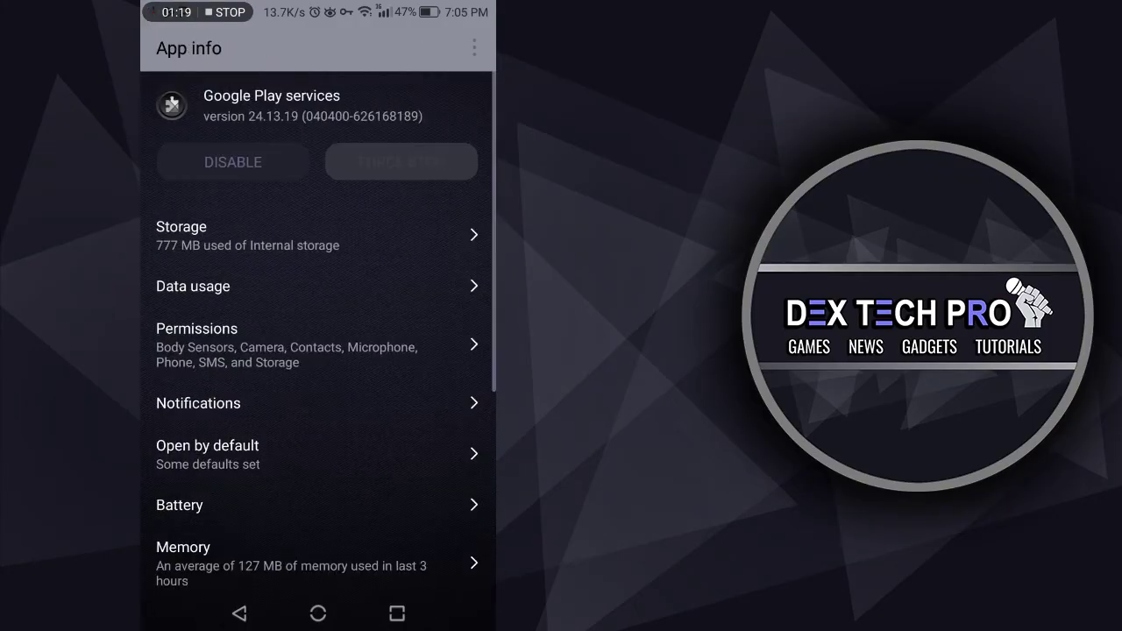
click(310, 232)
click(404, 431)
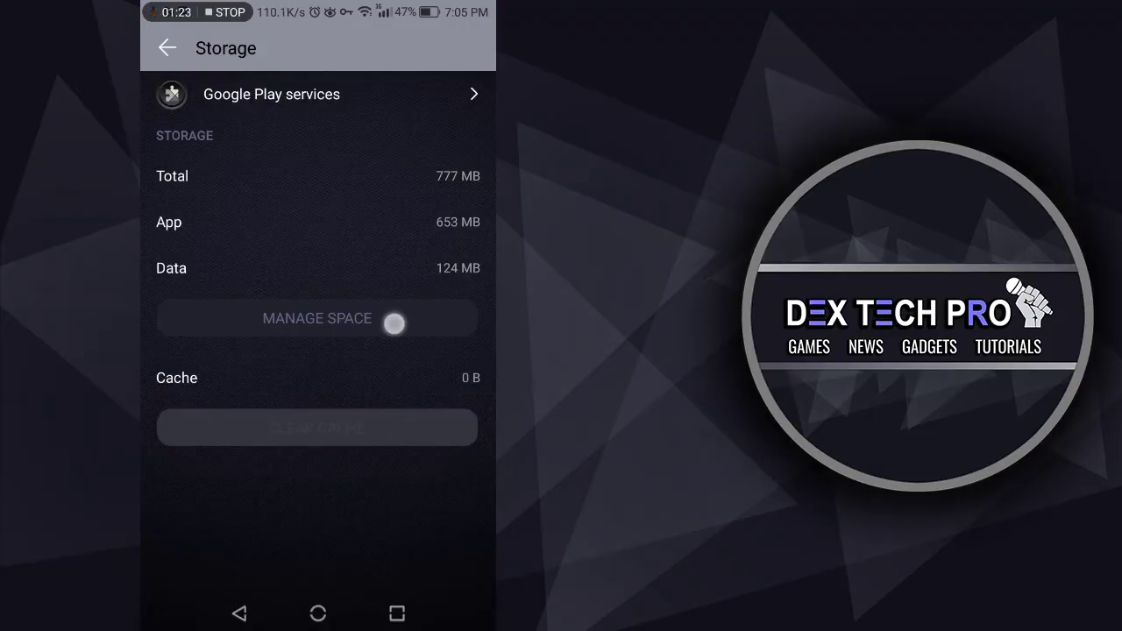
click(394, 324)
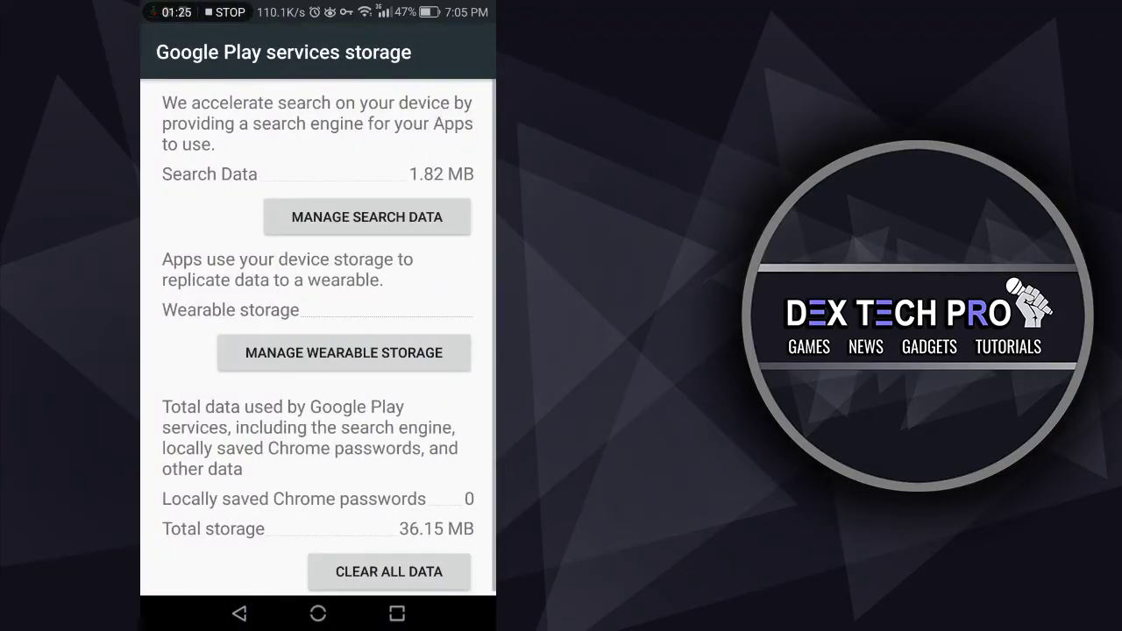
click(428, 576)
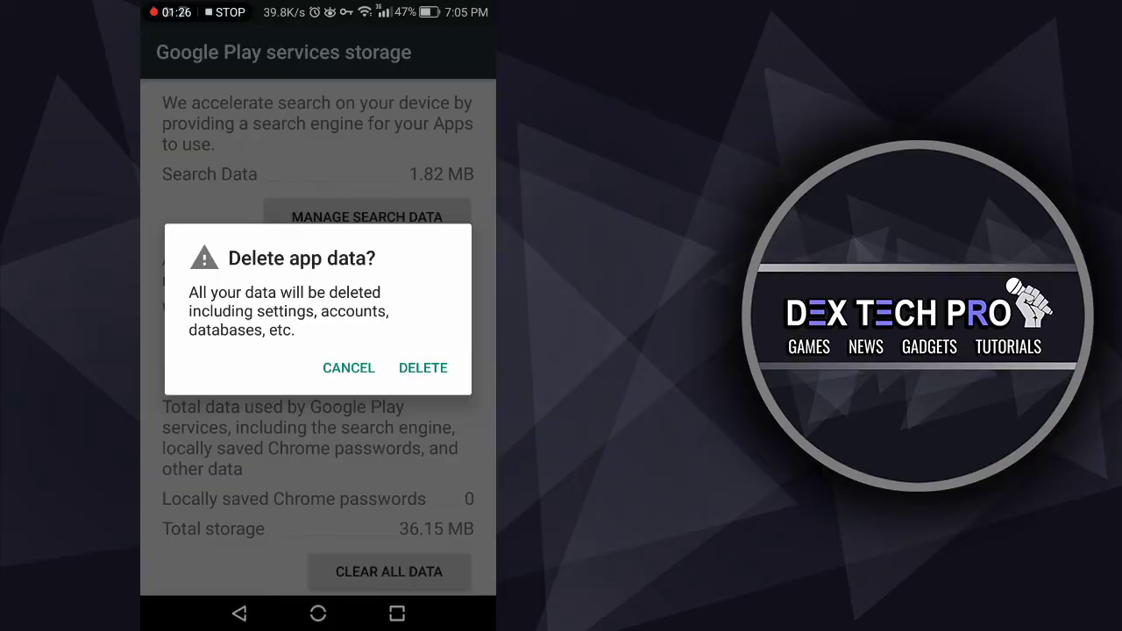
click(436, 368)
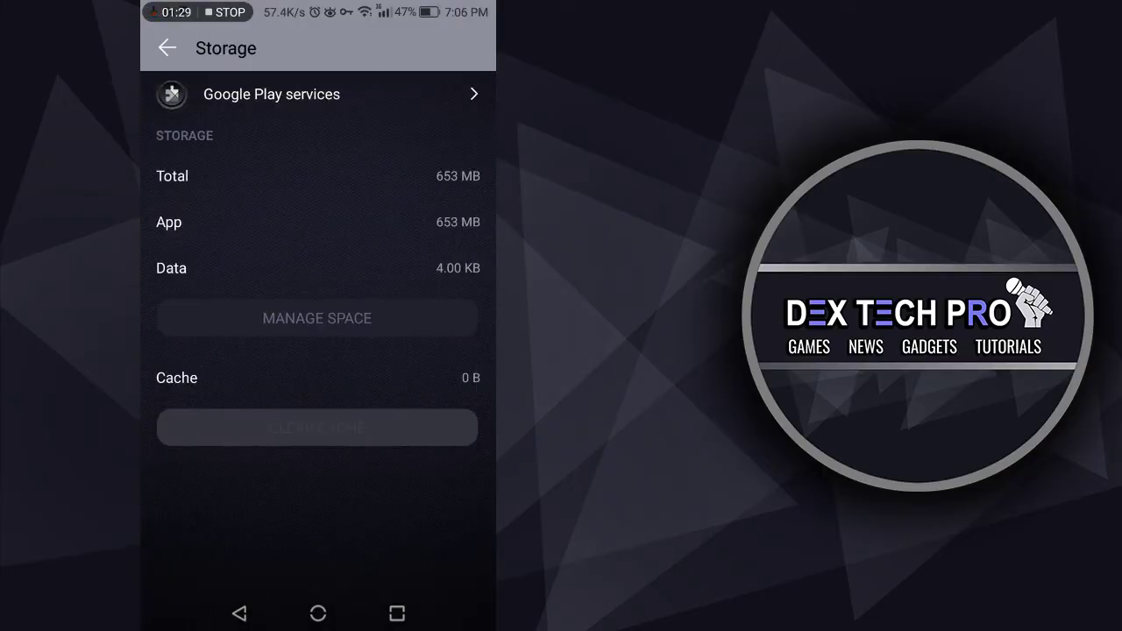
click(238, 614)
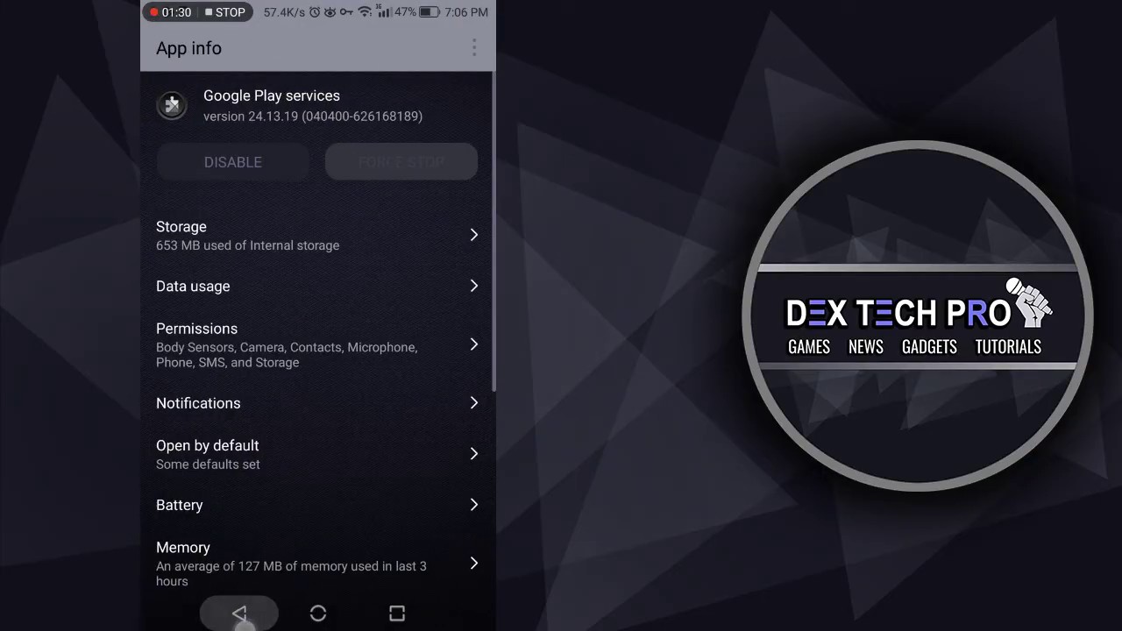
click(240, 614)
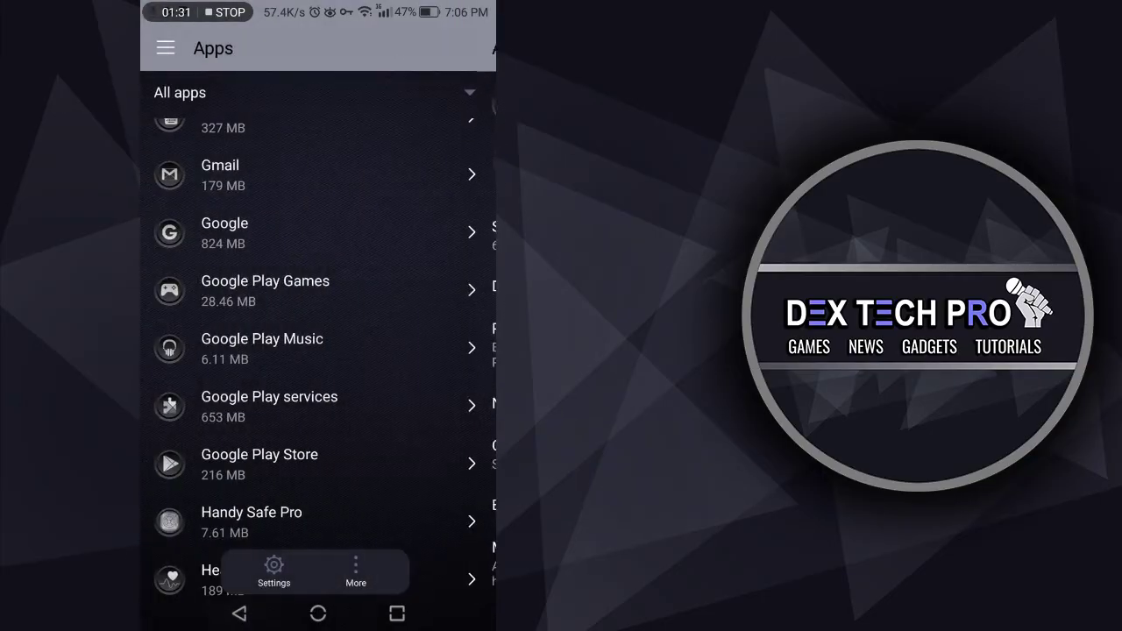
Force-stop Google Play Store and clear its cache and data, reducing it to 213 MB.
click(370, 466)
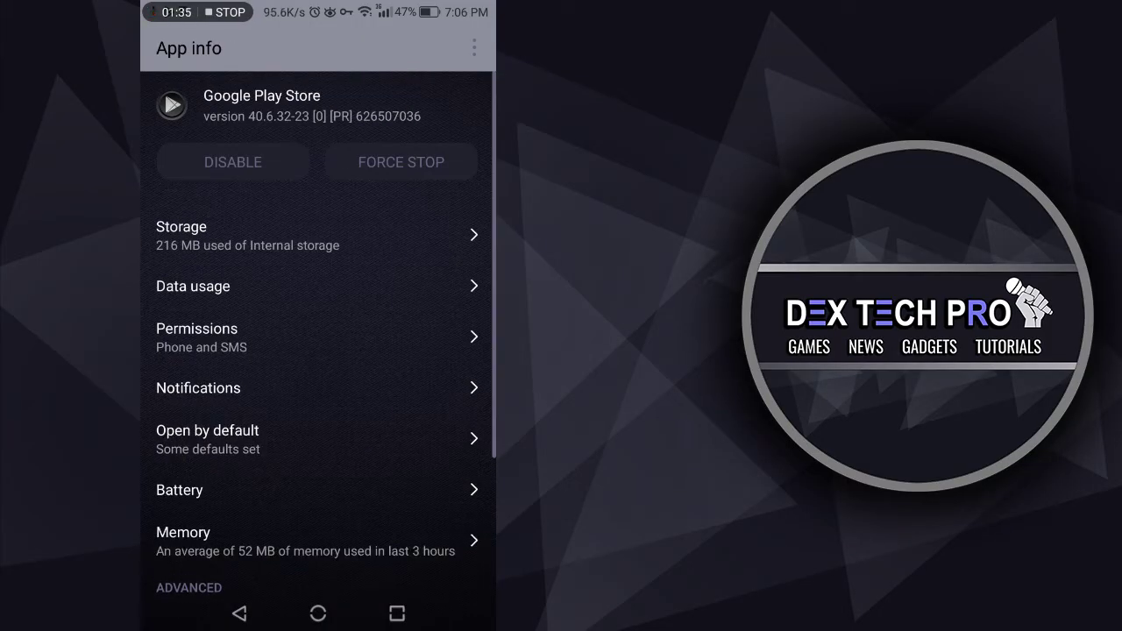
click(425, 162)
click(411, 552)
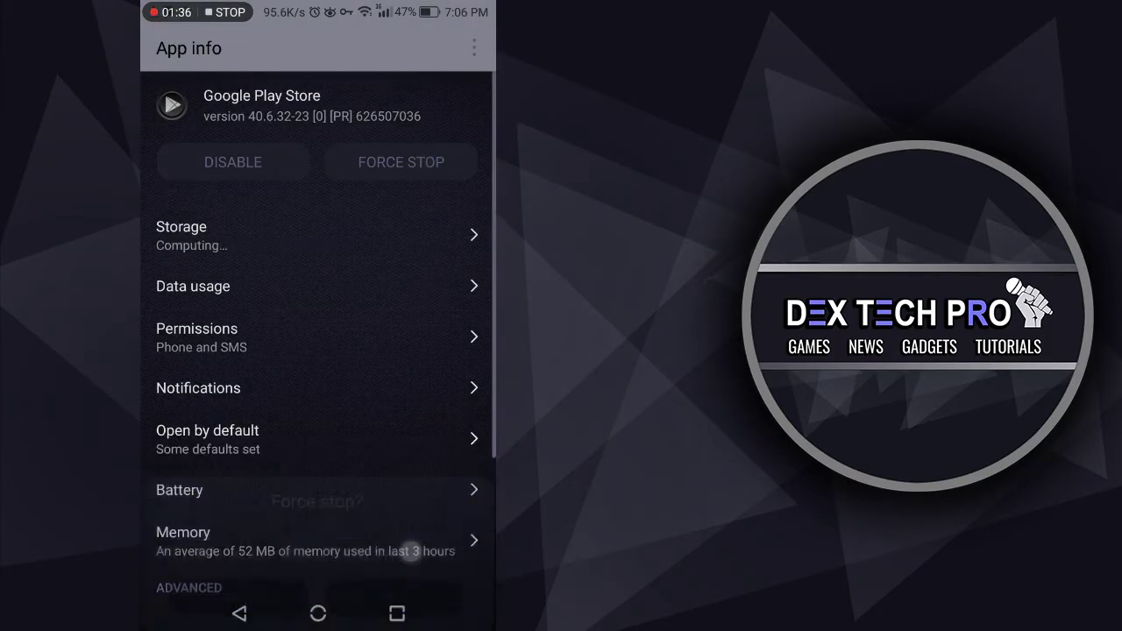
click(293, 235)
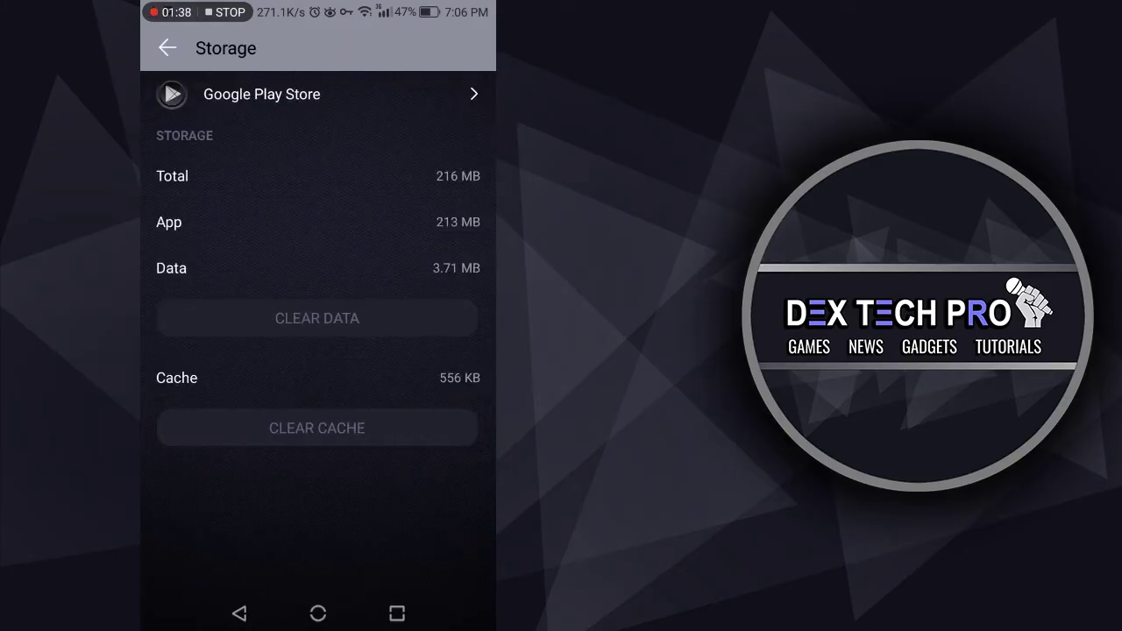
click(383, 426)
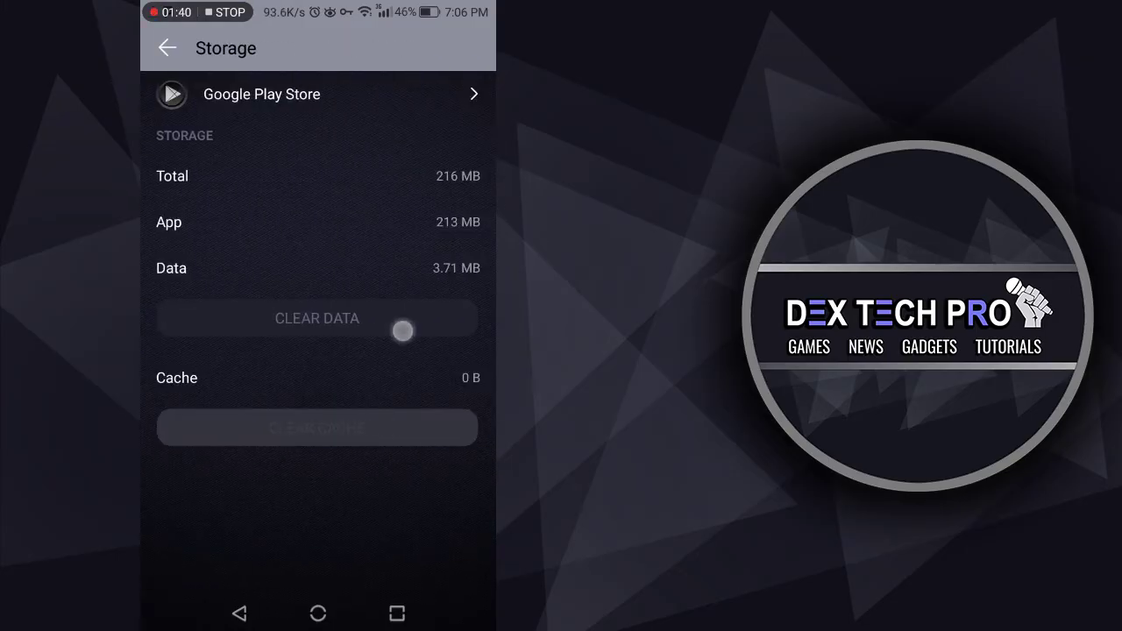
click(403, 330)
click(424, 548)
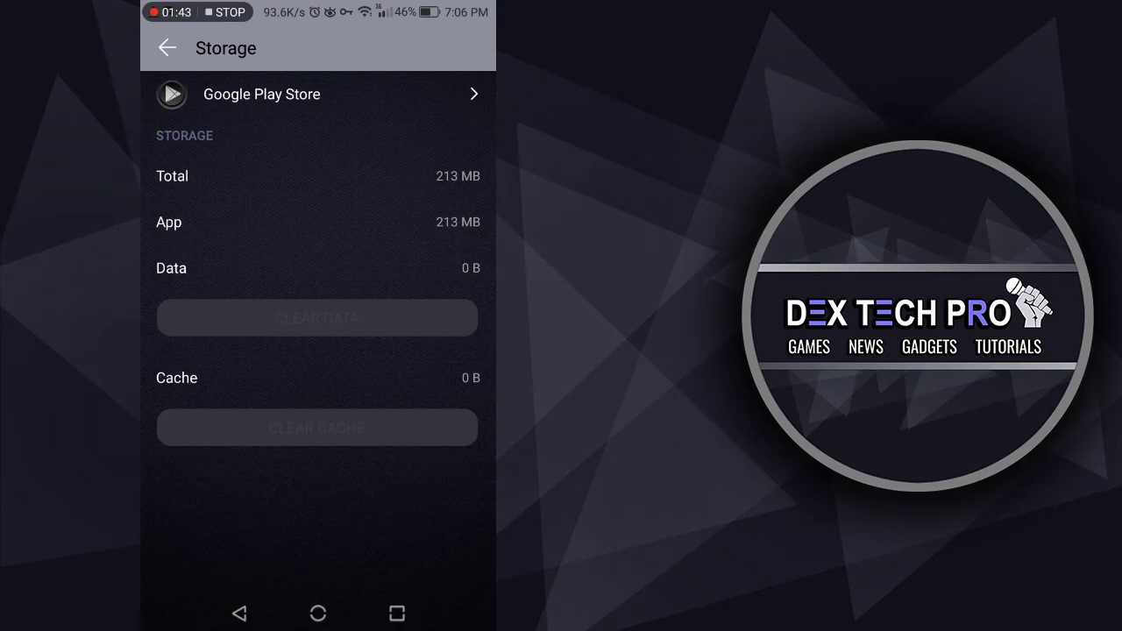
click(251, 626)
click(249, 624)
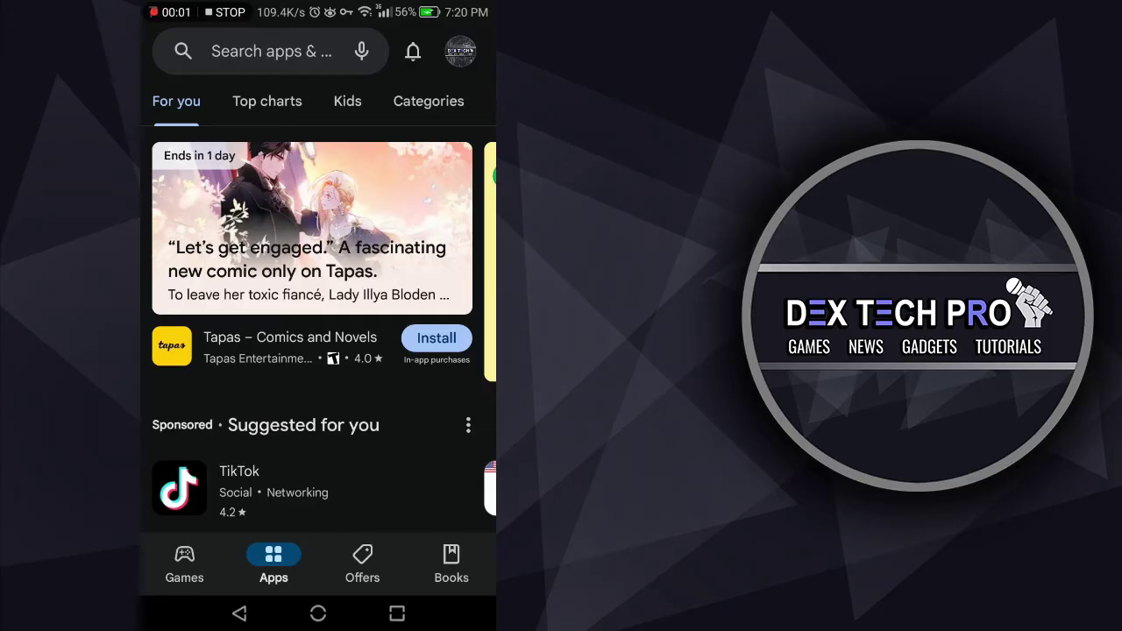
Search the Play Store for 'pi' and open the Pi assistant's store page.
click(269, 54)
text(pi ai)
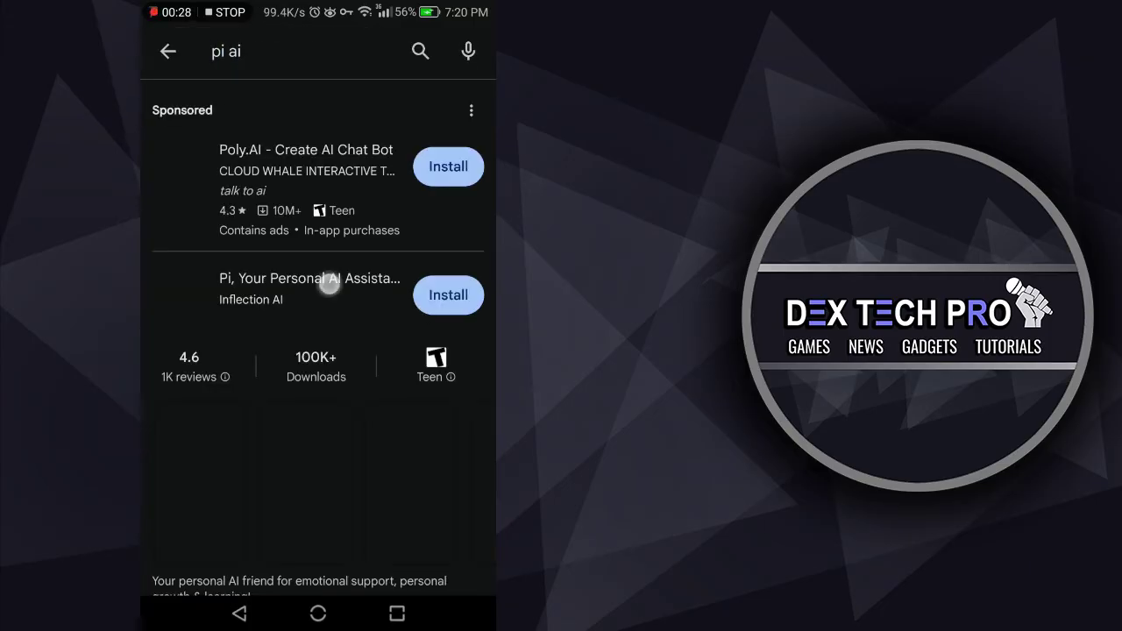
click(329, 281)
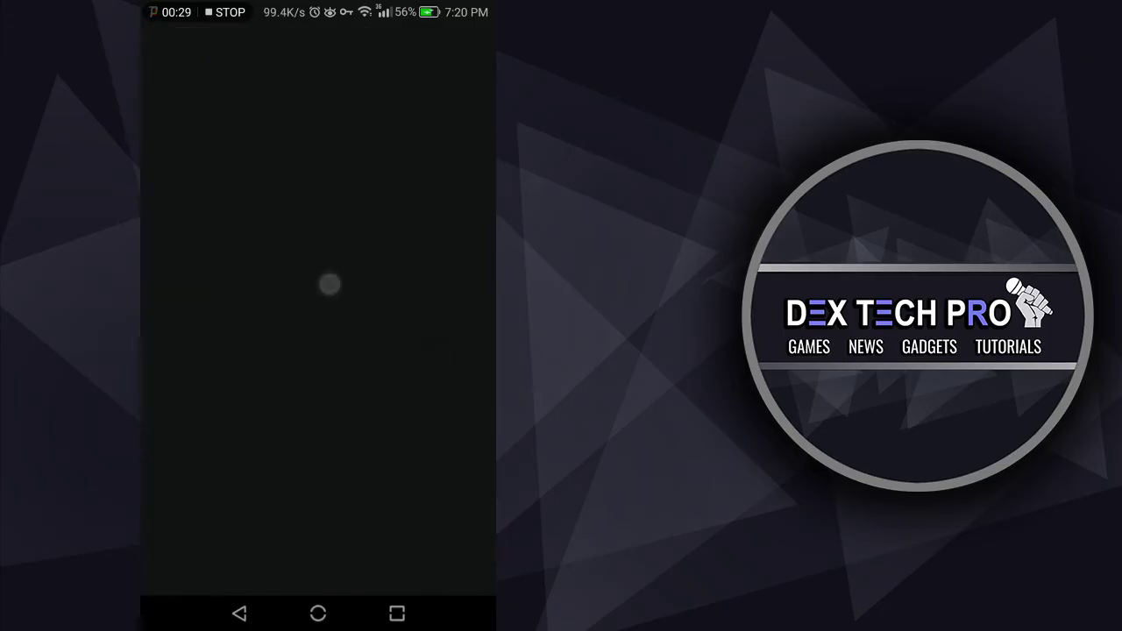